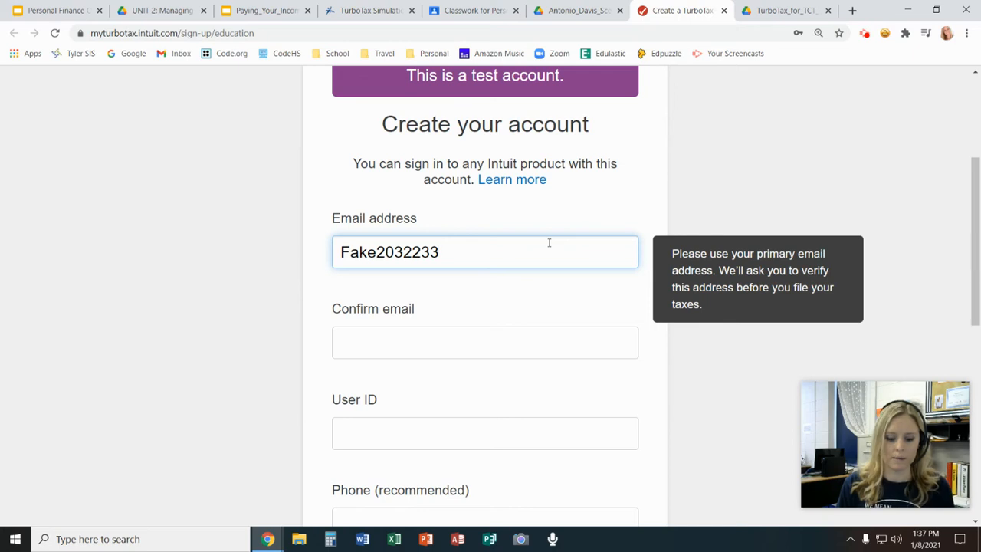
Finish entering the test account's e-mail address in the sign-up form
text(@)
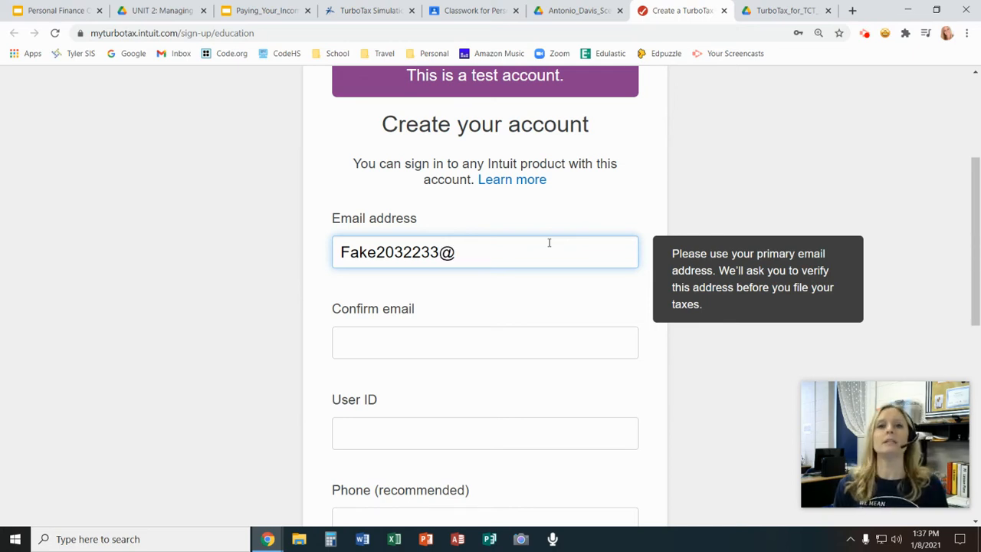
text(intui)
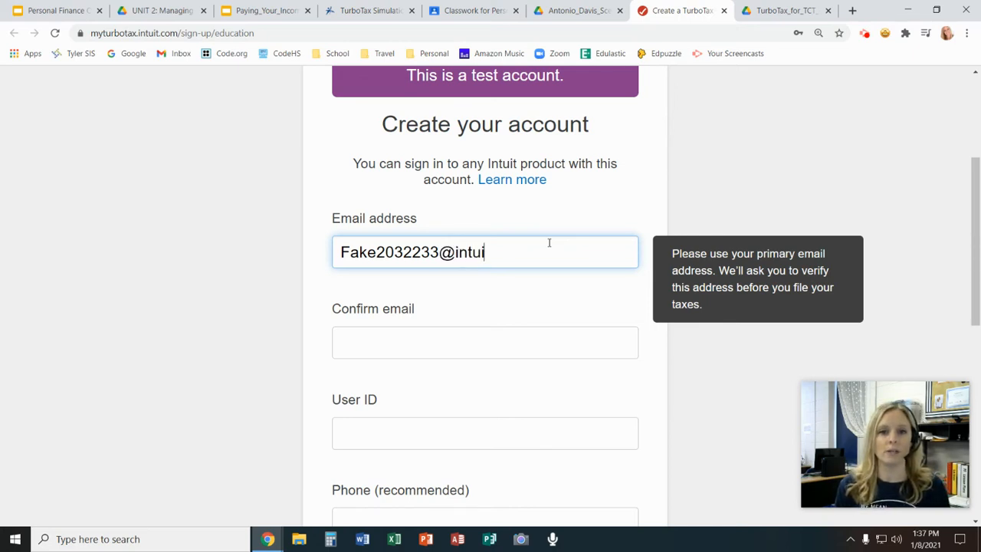
text(teducatio)
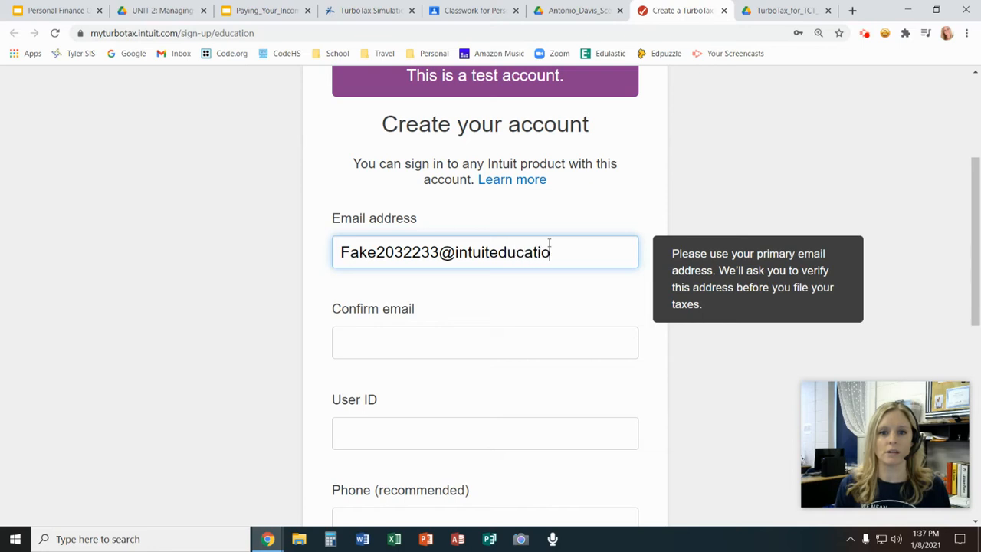
text(n.com)
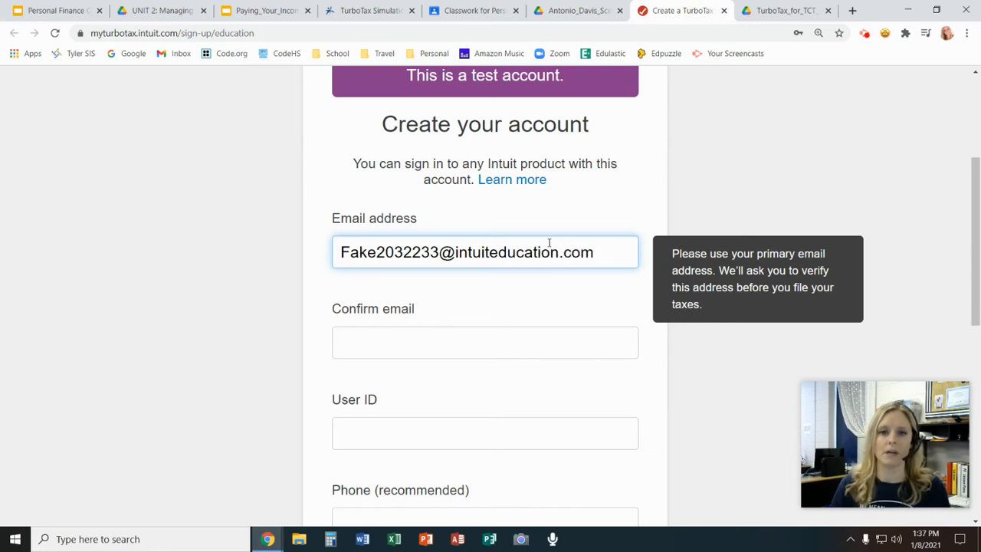
Copy the e-mail address into the Confirm email and User ID fields
drag(598, 251, 333, 250)
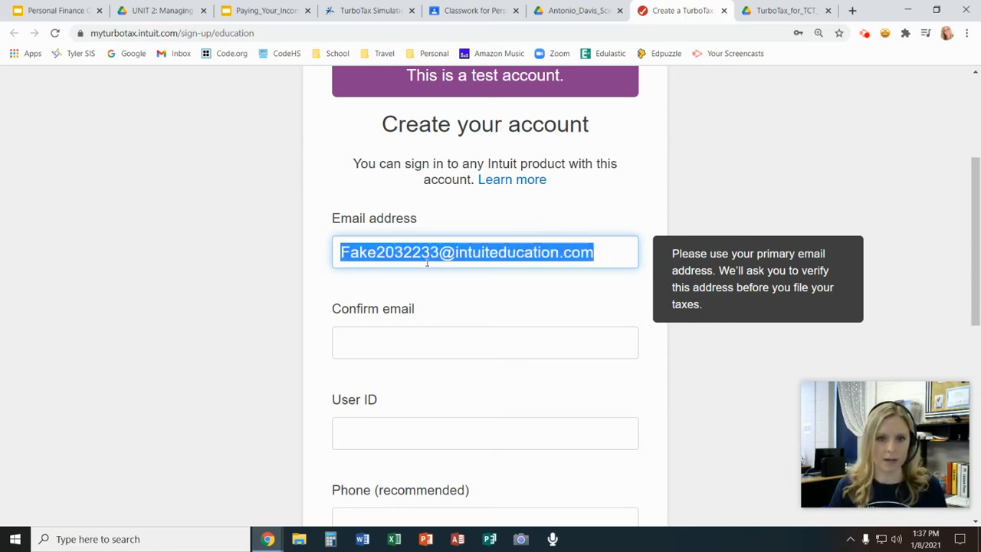
key(ctrl+c)
click(401, 345)
key(ctrl+v)
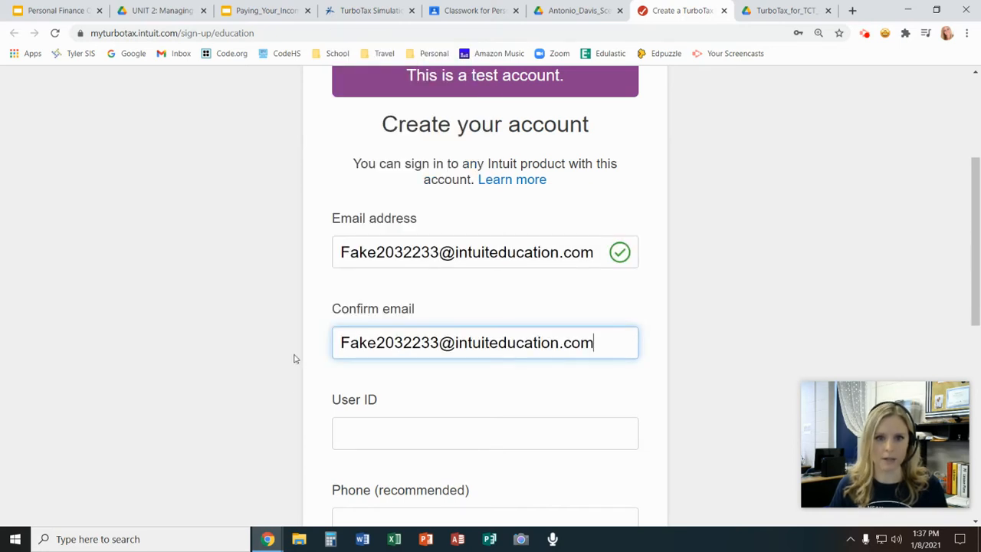
click(353, 442)
key(ctrl+v)
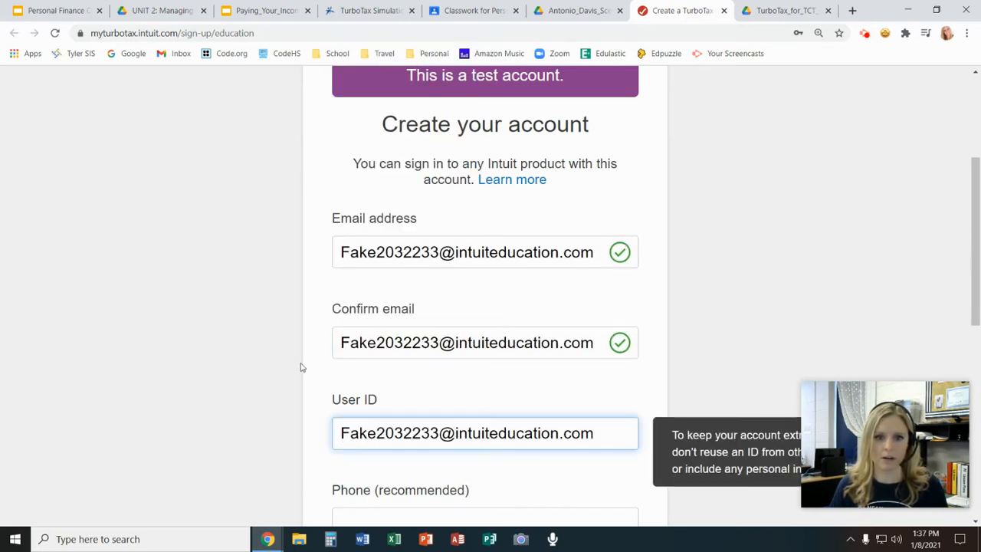
scroll(302, 347, down, 2)
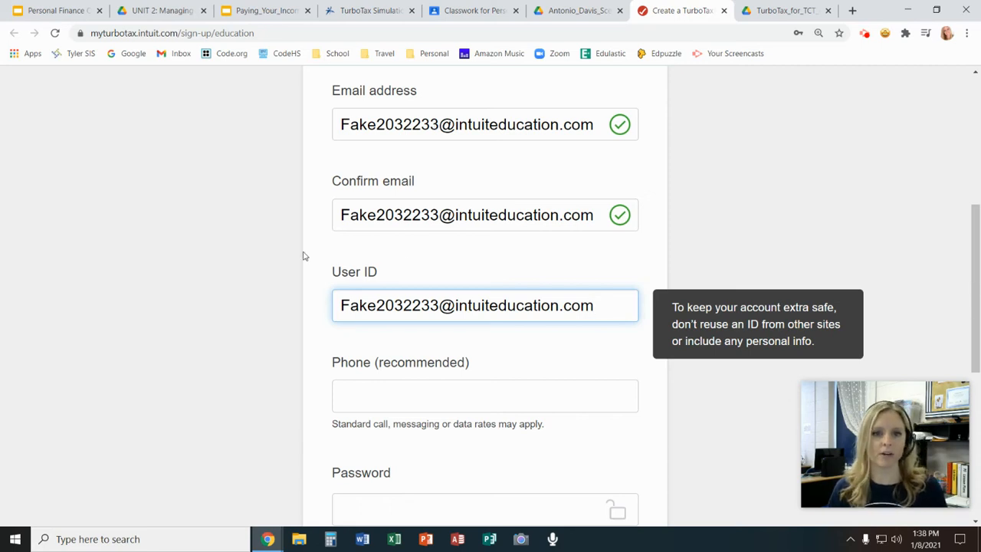
click(441, 124)
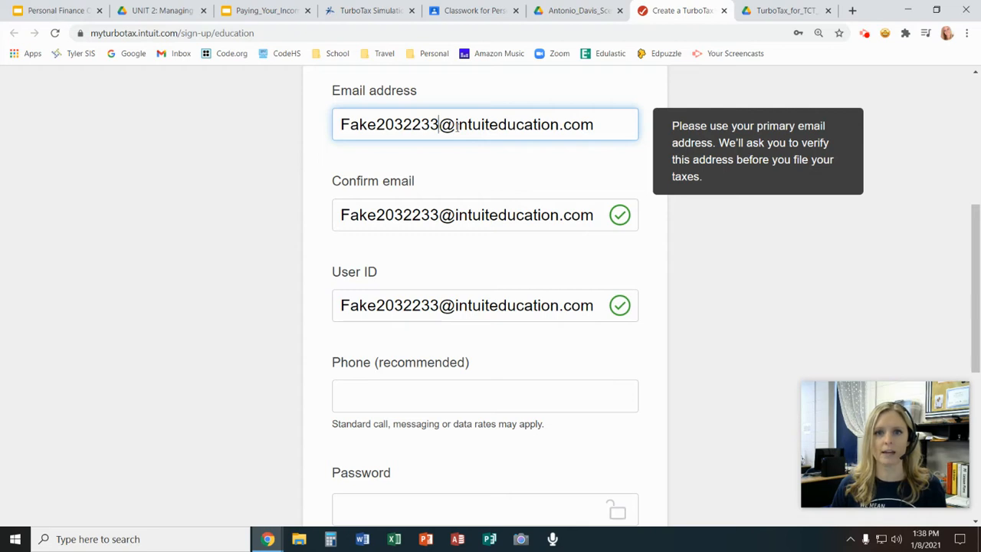
click(601, 155)
Enter a new account password that includes upper and lower case letters, a number and a symbol
scroll(662, 195, down, 2)
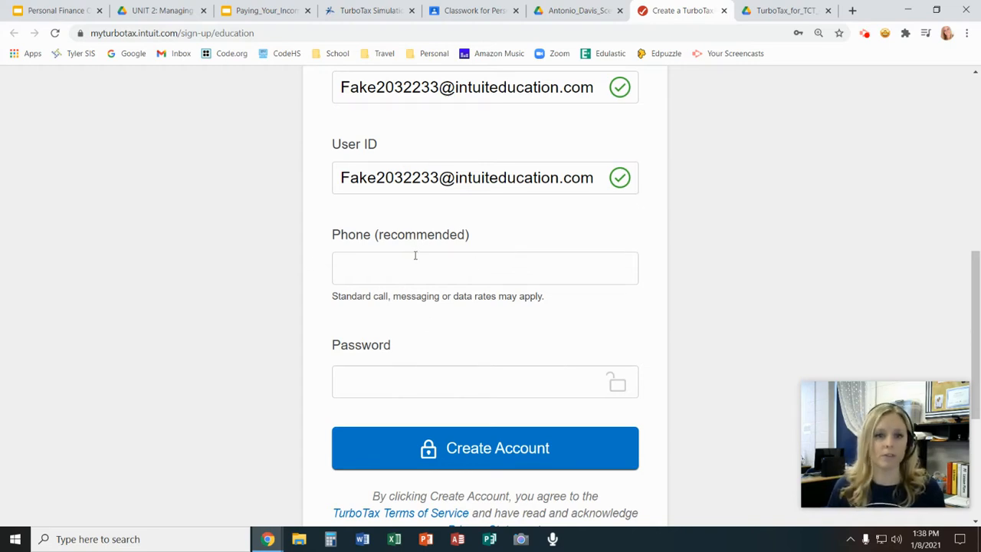
scroll(419, 381, down, 1)
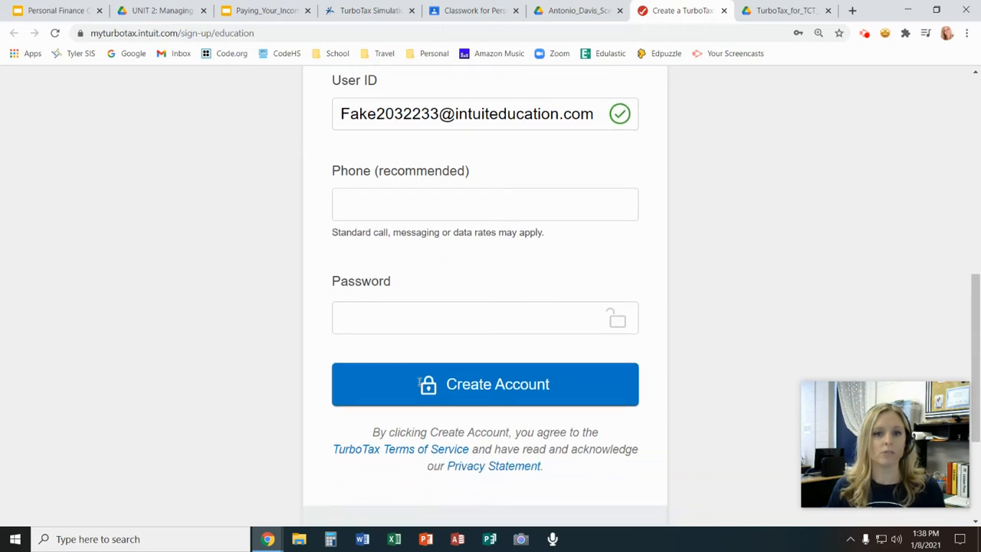
click(398, 316)
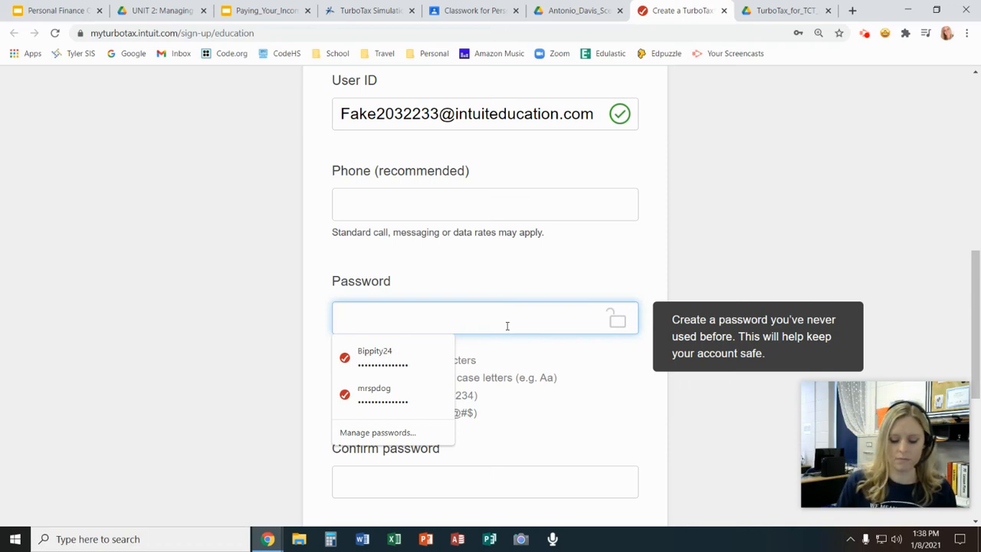
text(*)
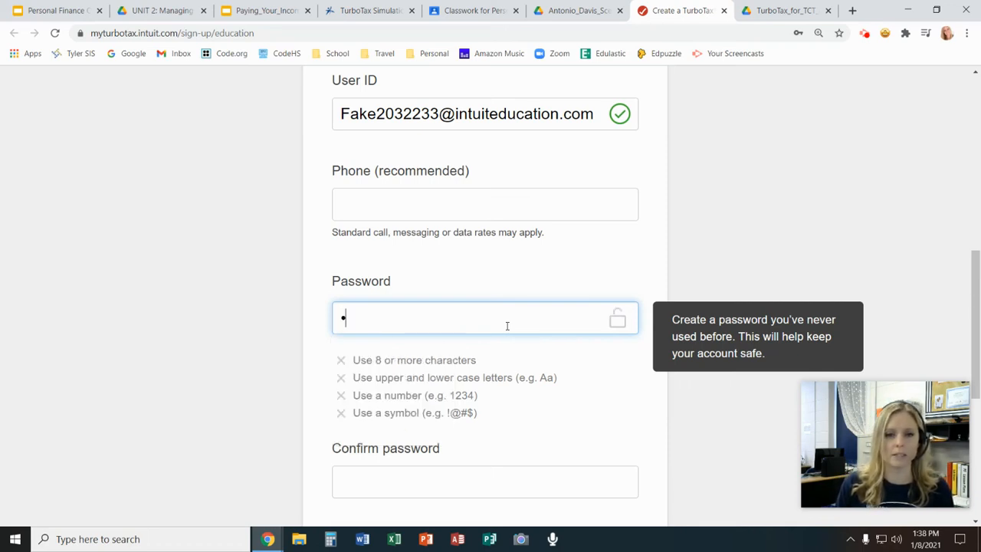
text(***)
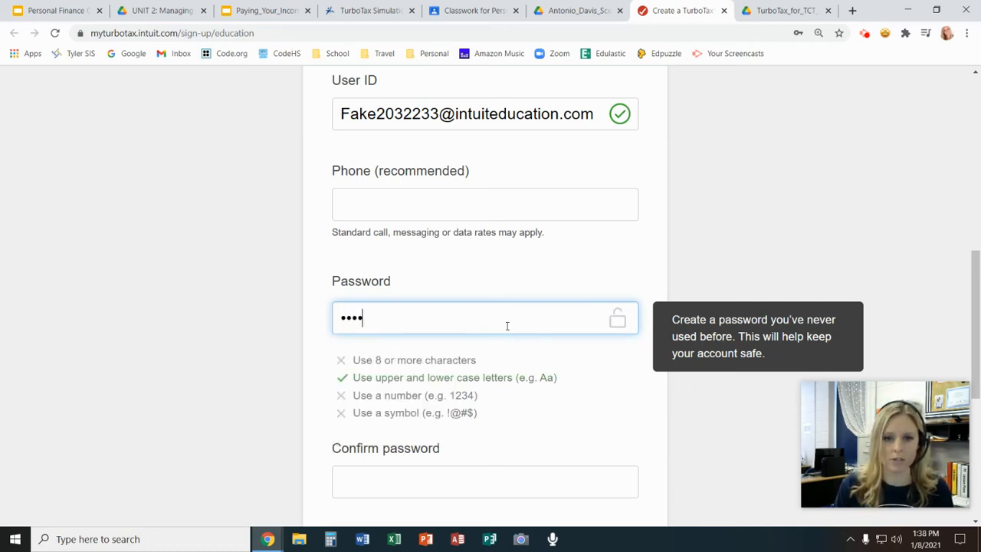
text(*******)
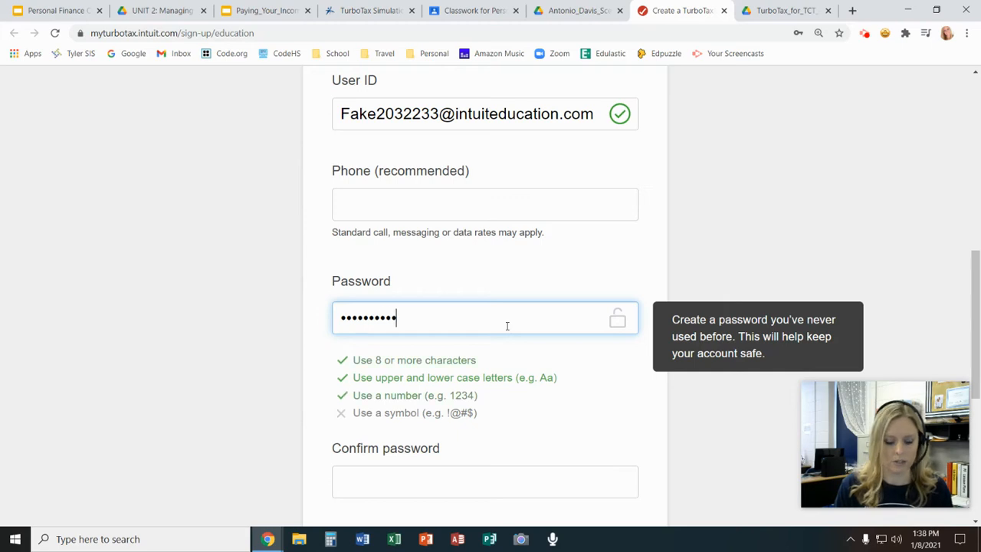
text(*)
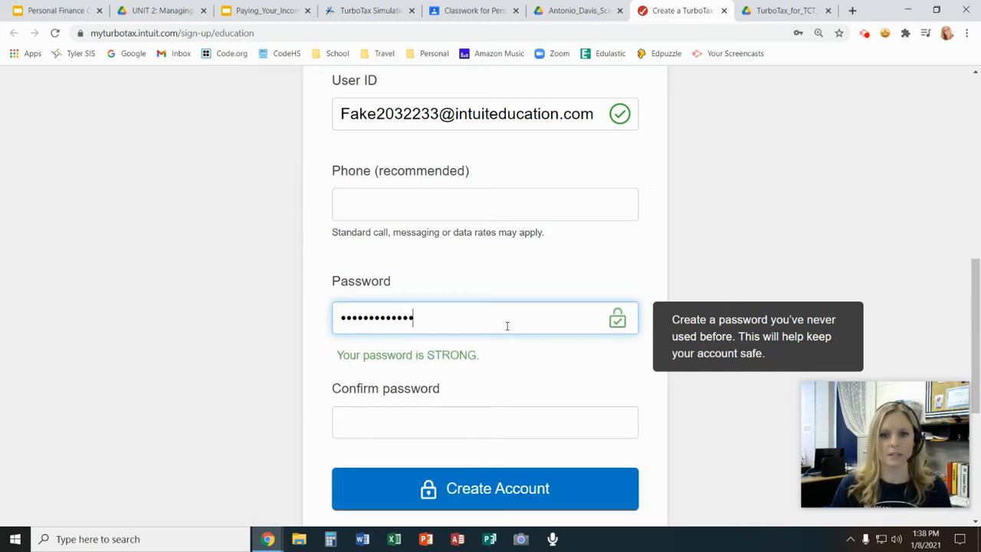
key(BackSpace)
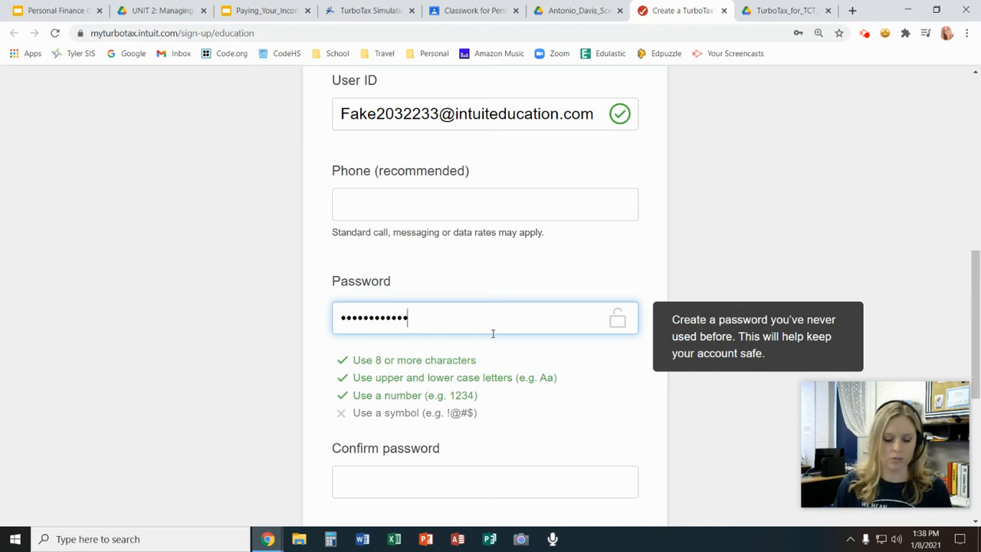
text(!)
click(506, 362)
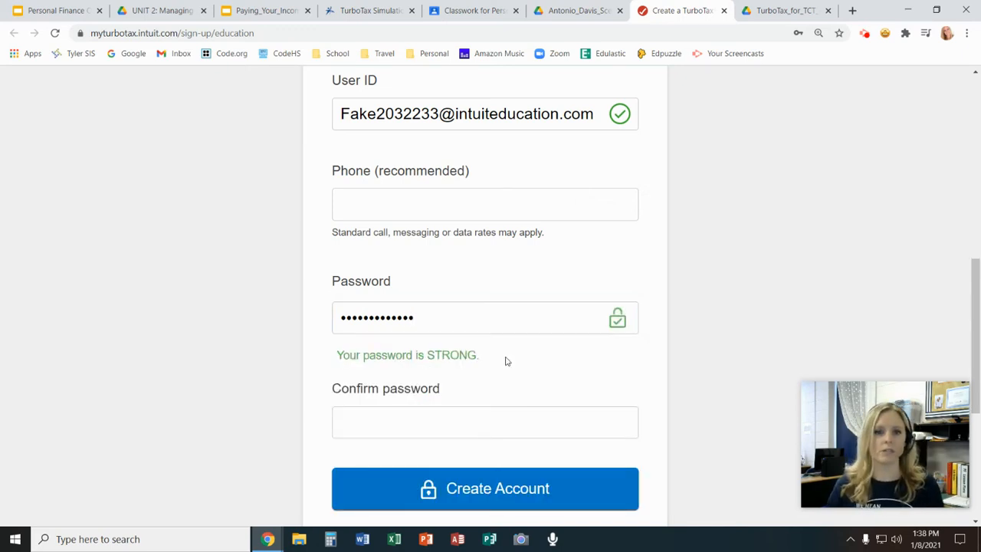
Re-enter the account password in the Confirm password field and create the account
click(430, 425)
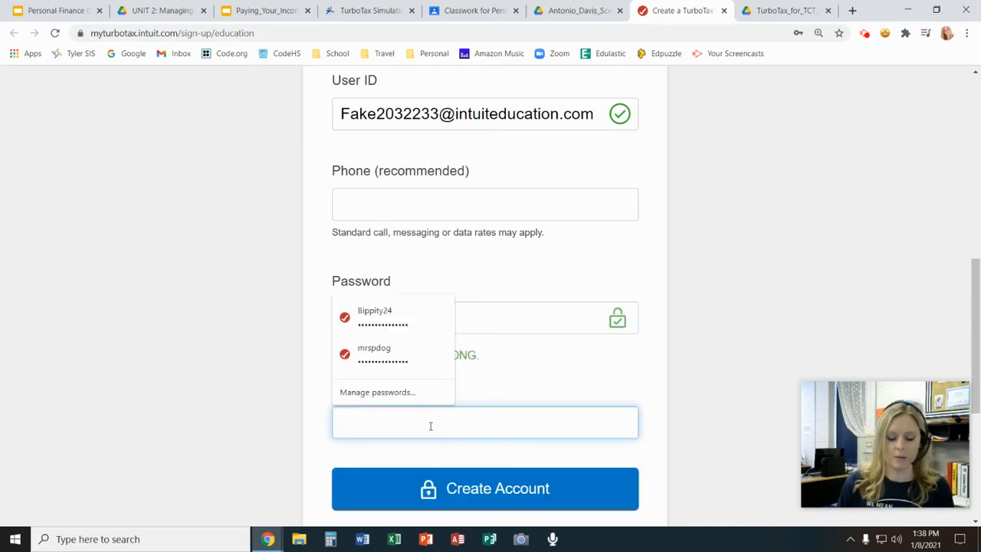
text(•••••)
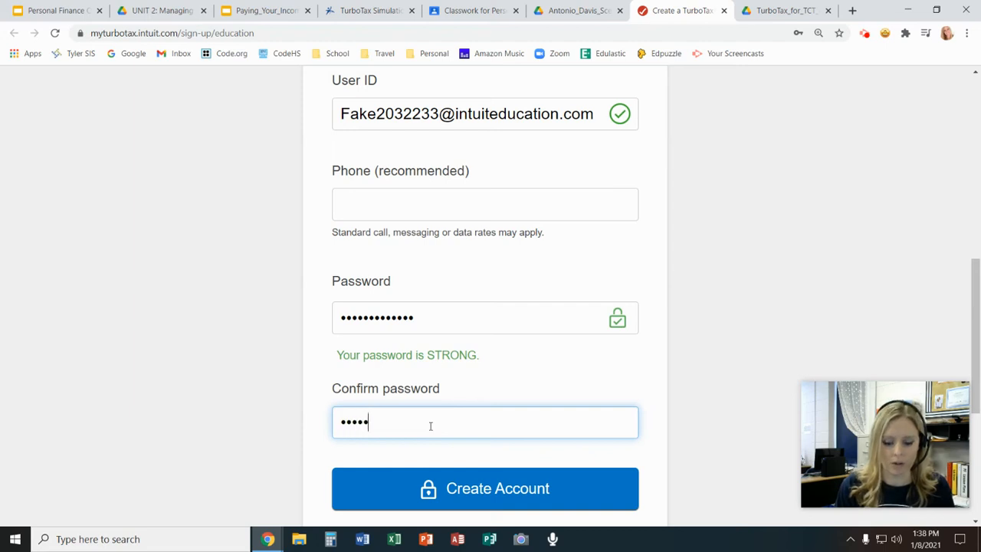
text(••••••)
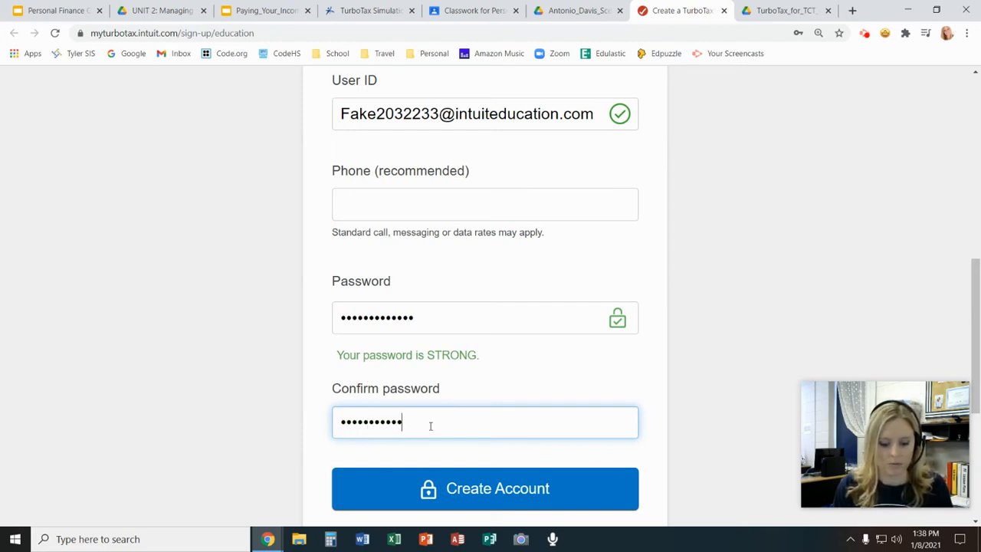
text(••)
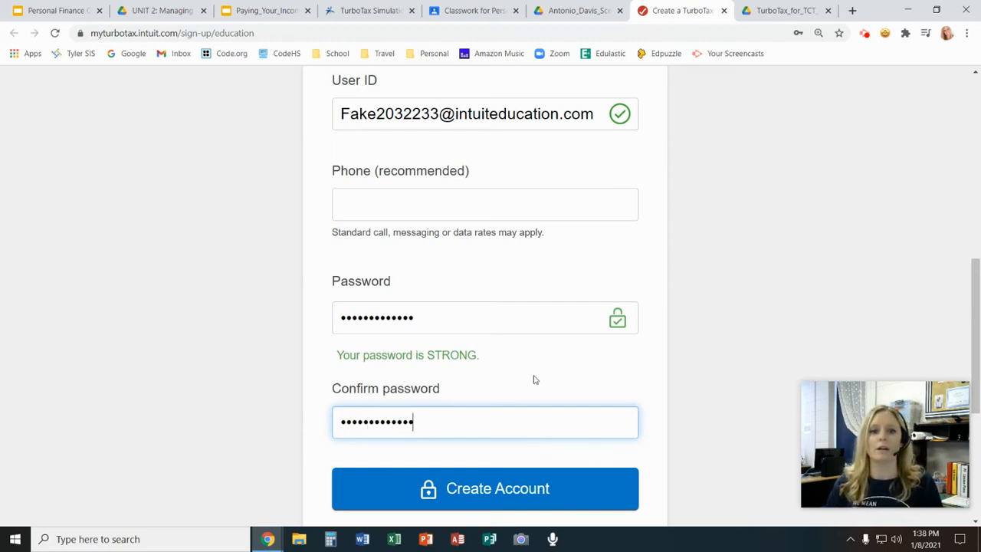
click(523, 400)
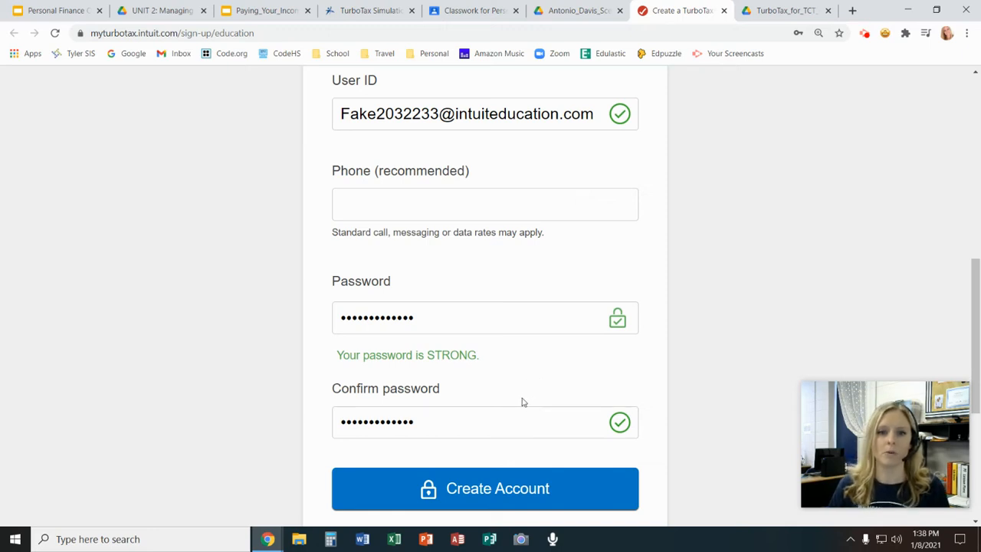
click(477, 496)
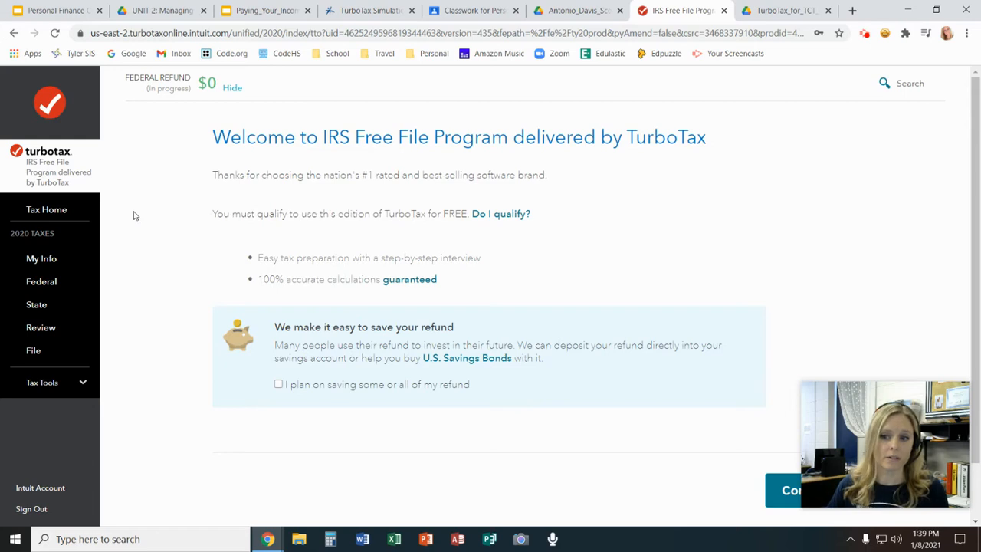
Continue past the IRS Free File Program welcome page to the personal info introduction, leaving the refund savings option unticked
mouse_move(812, 412)
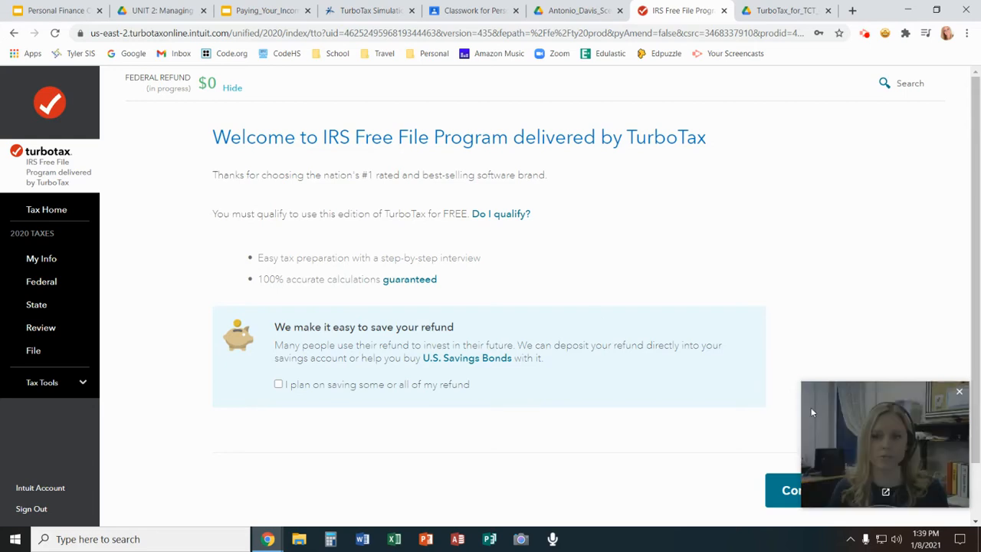
drag(811, 412, 810, 361)
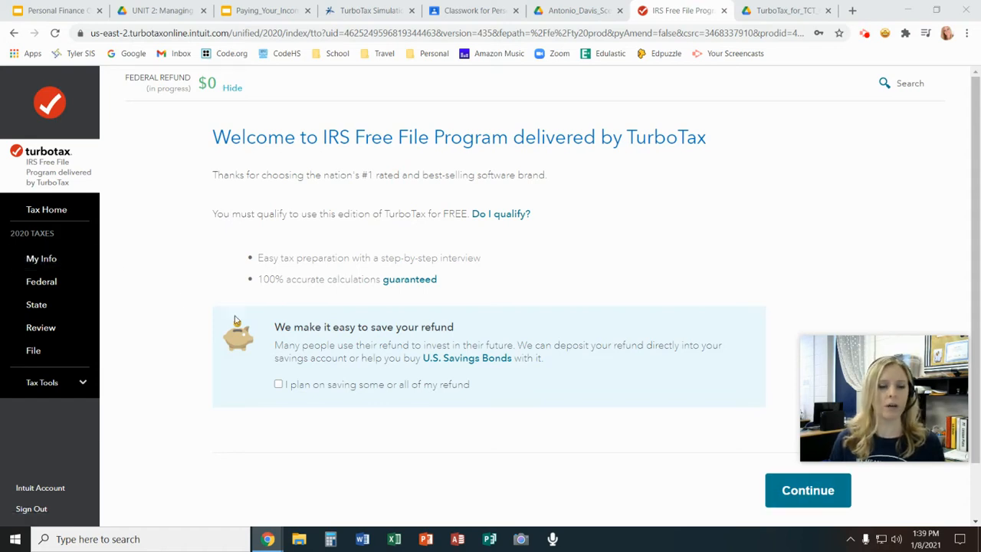
click(791, 488)
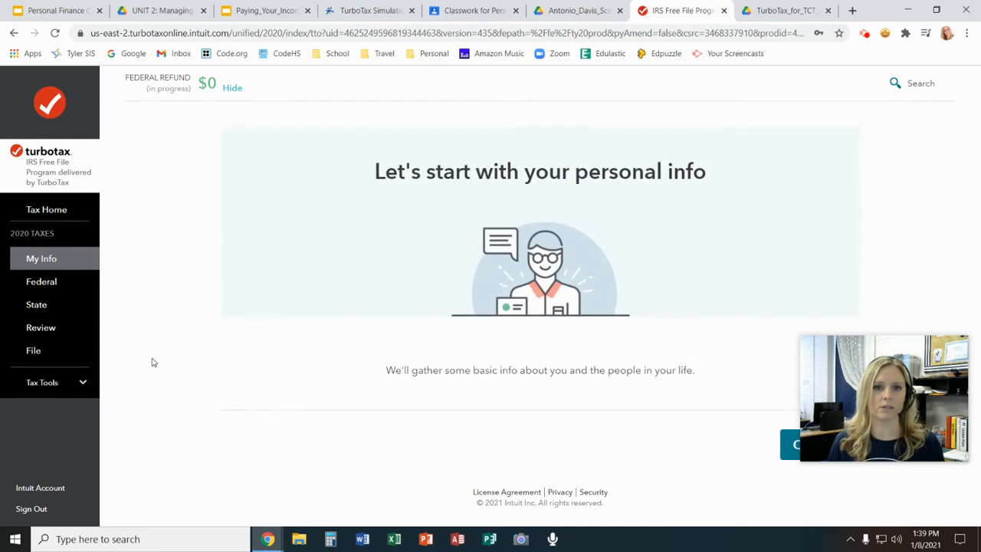
drag(834, 388, 835, 331)
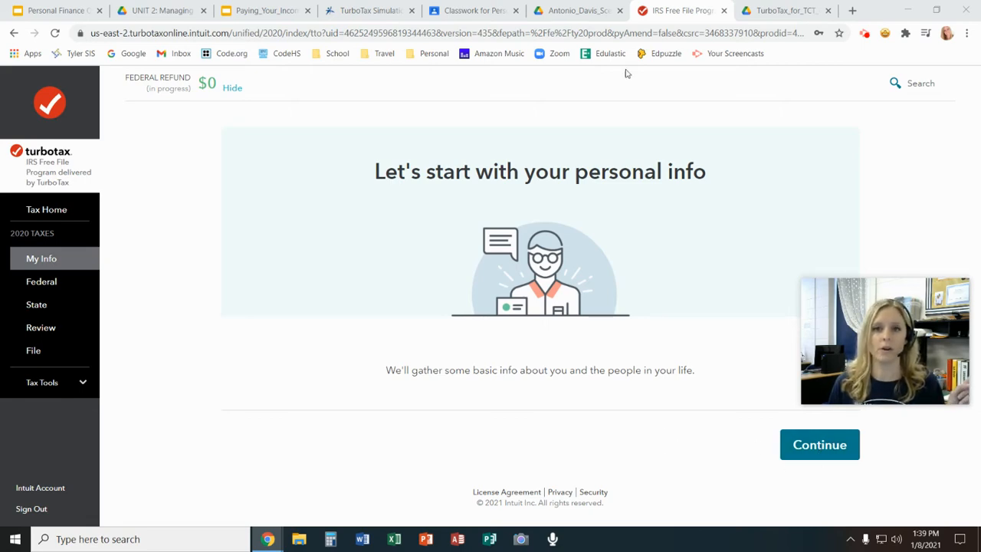
Switch to the W-2 scenario PDF in Google Drive and examine the taxpayer's background and the W-2 form's wage and withholding boxes
click(575, 10)
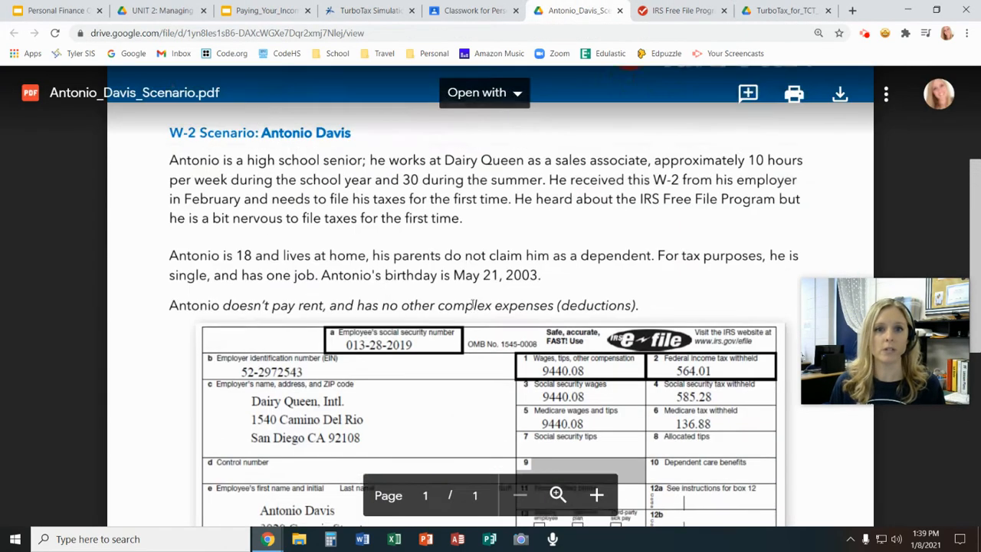
scroll(472, 305, up, 2)
scroll(472, 304, up, 1)
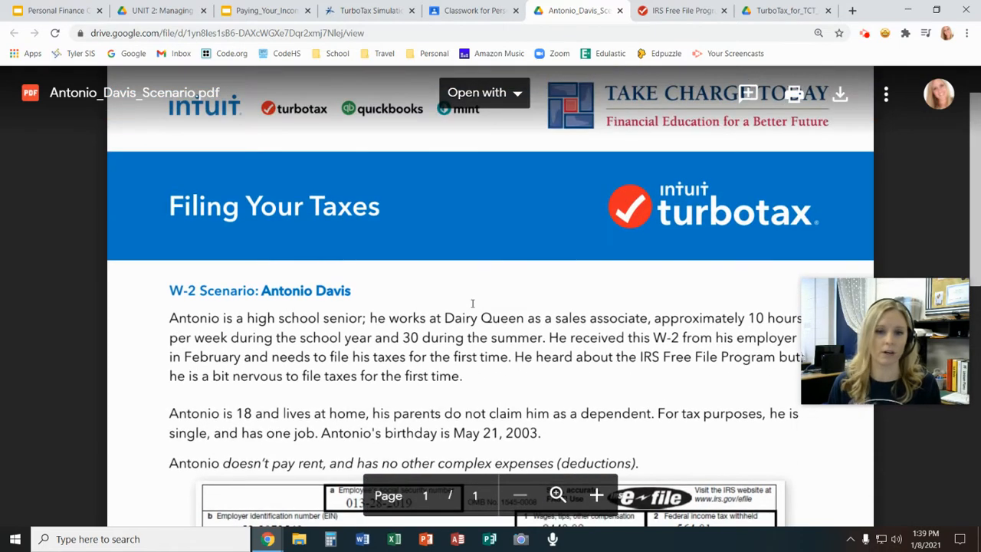
scroll(472, 304, down, 1)
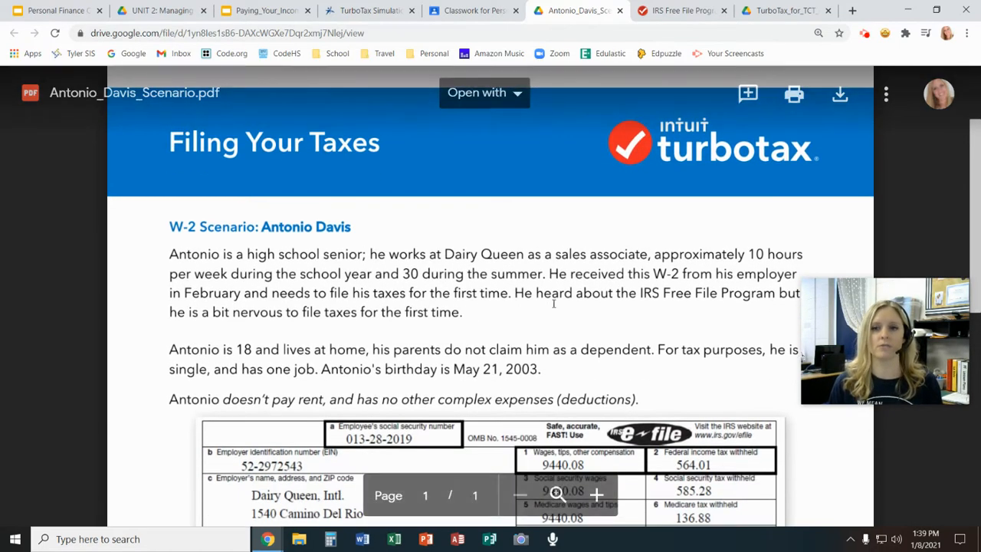
scroll(553, 304, down, 1)
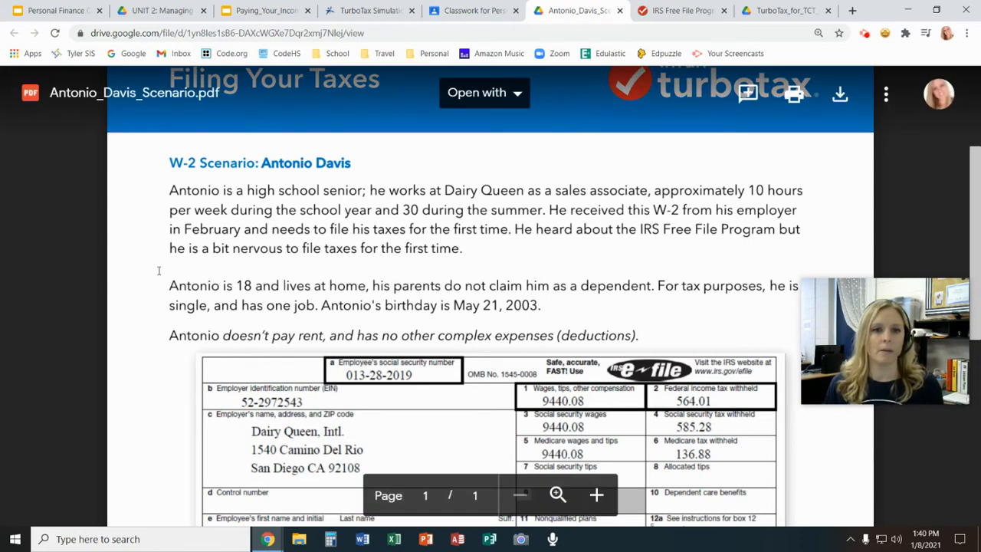
scroll(159, 271, down, 1)
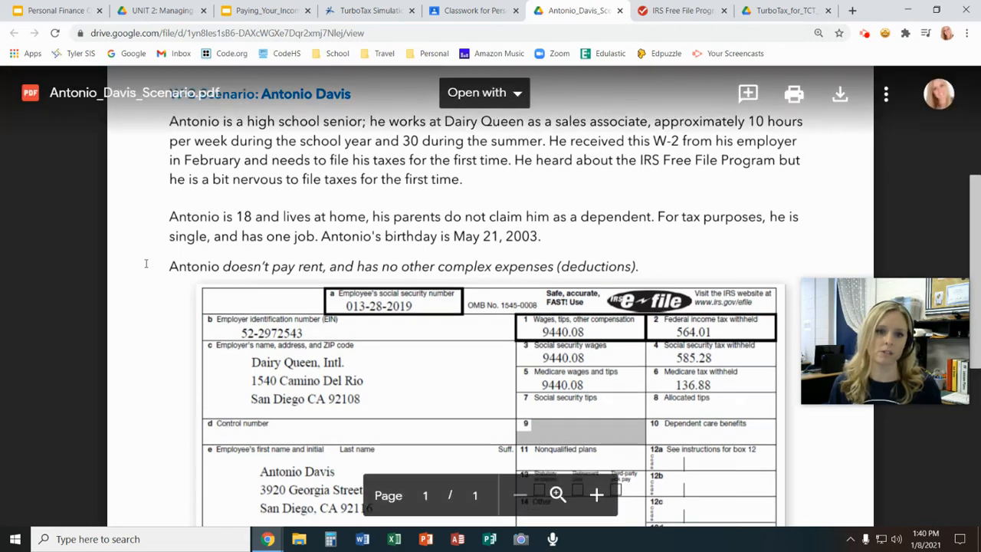
scroll(145, 263, down, 2)
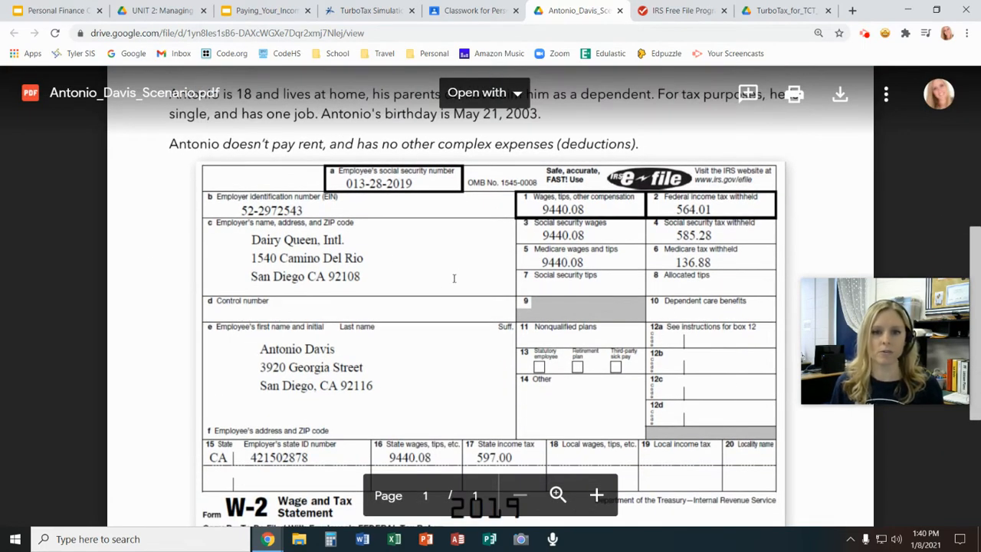
scroll(454, 278, down, 4)
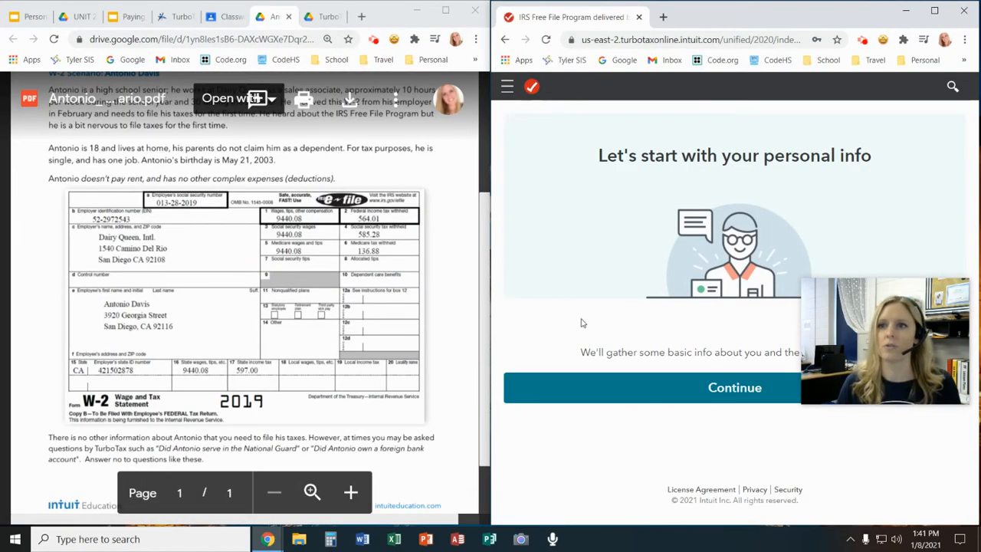
Continue to the personal info form and enter the taxpayer's first and last name as given in the W-2 scenario
drag(821, 351, 832, 460)
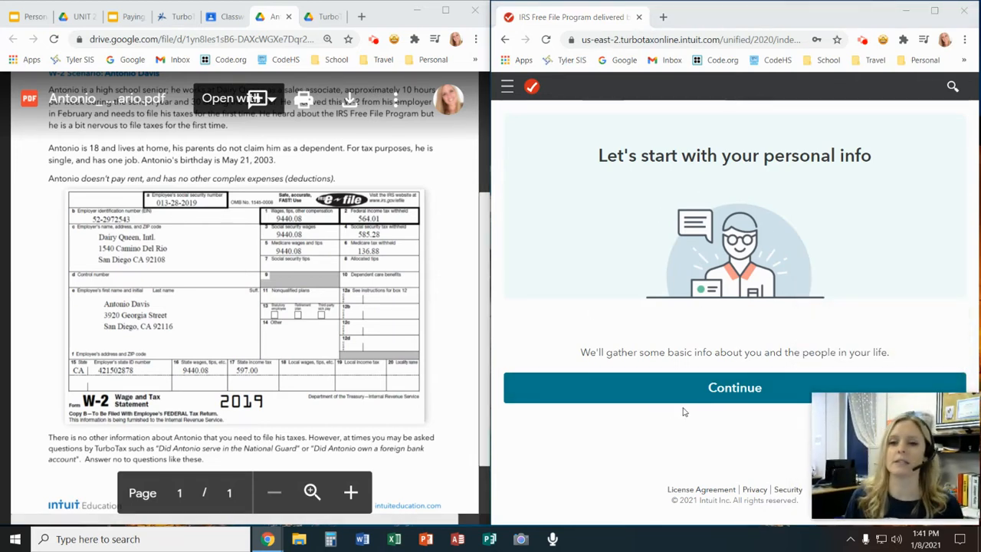
click(736, 395)
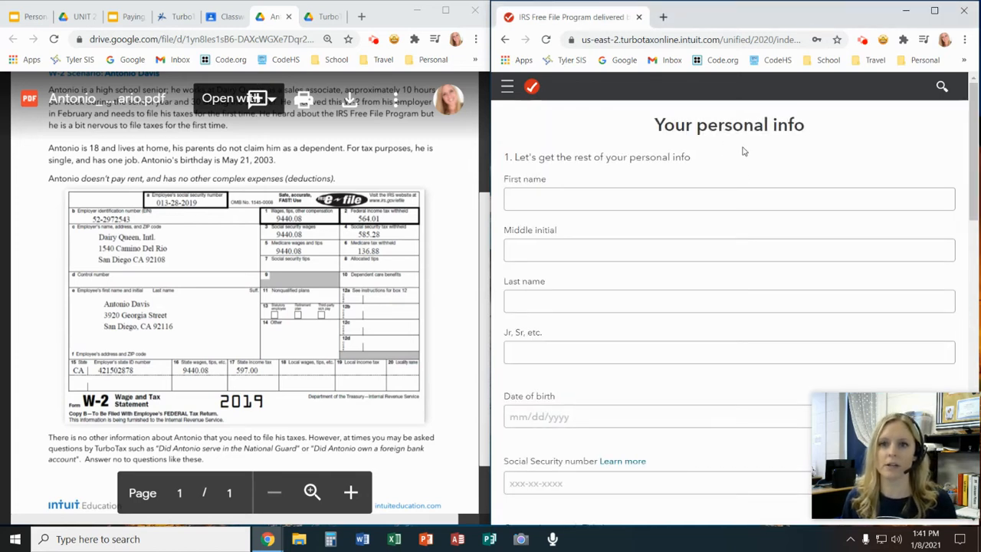
click(544, 199)
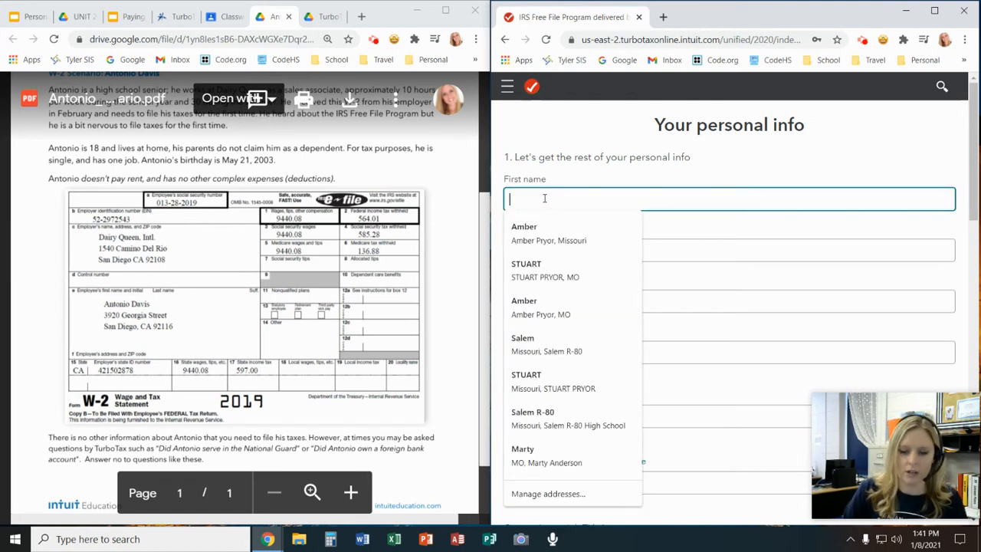
text(Antonio)
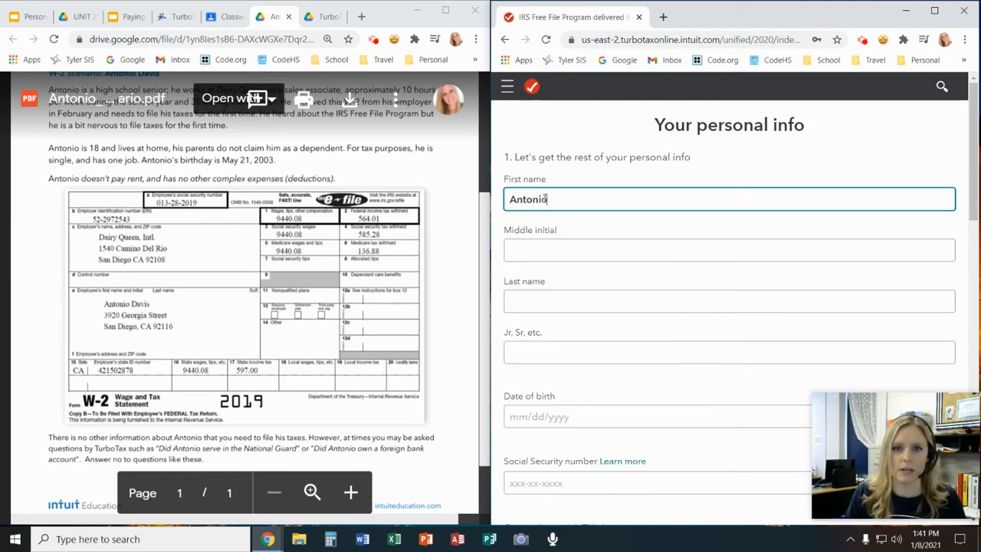
key(Tab)
key(Tab)
text(Davis)
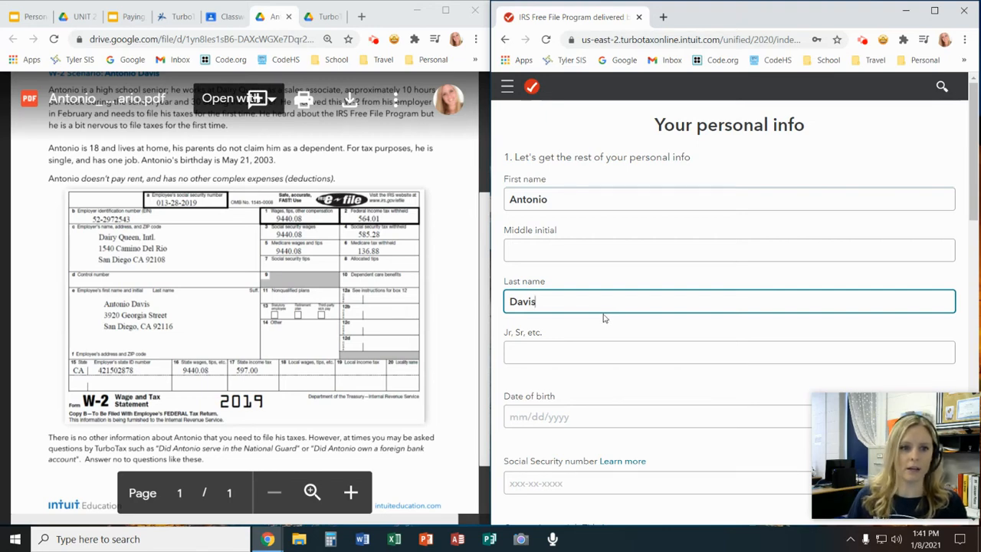
Enter the taxpayer's date of birth and Social Security number from the W-2 scenario
scroll(582, 349, down, 3)
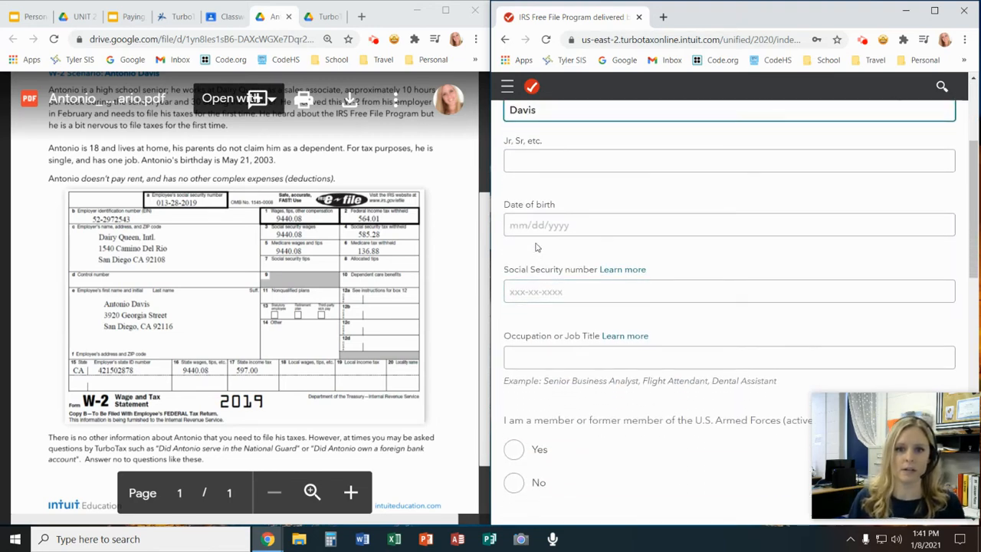
click(527, 227)
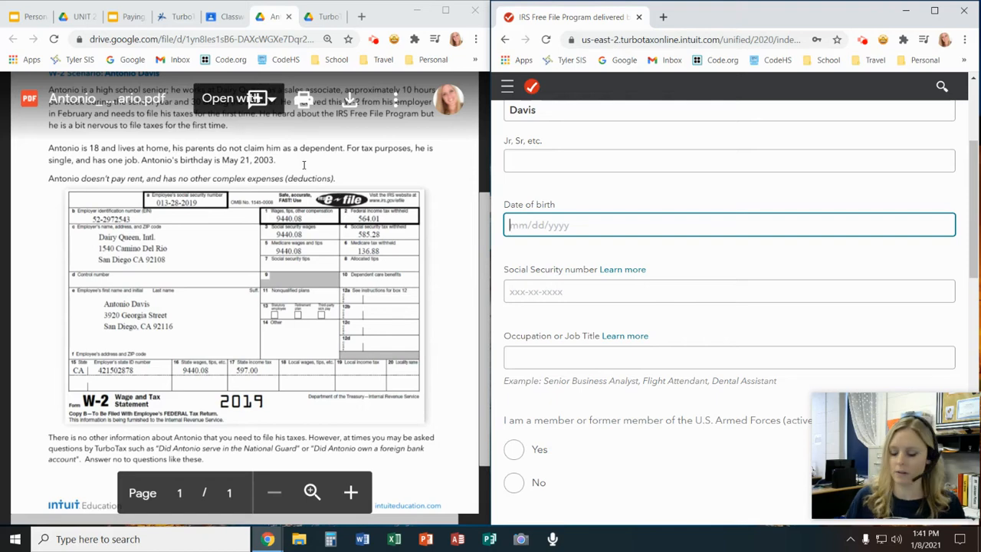
text(05/21/2003)
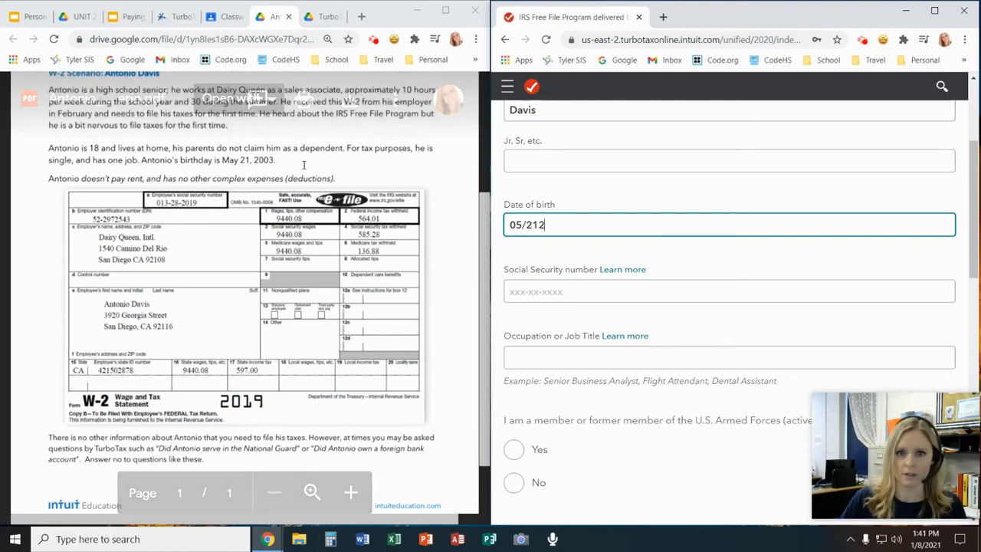
key(Tab)
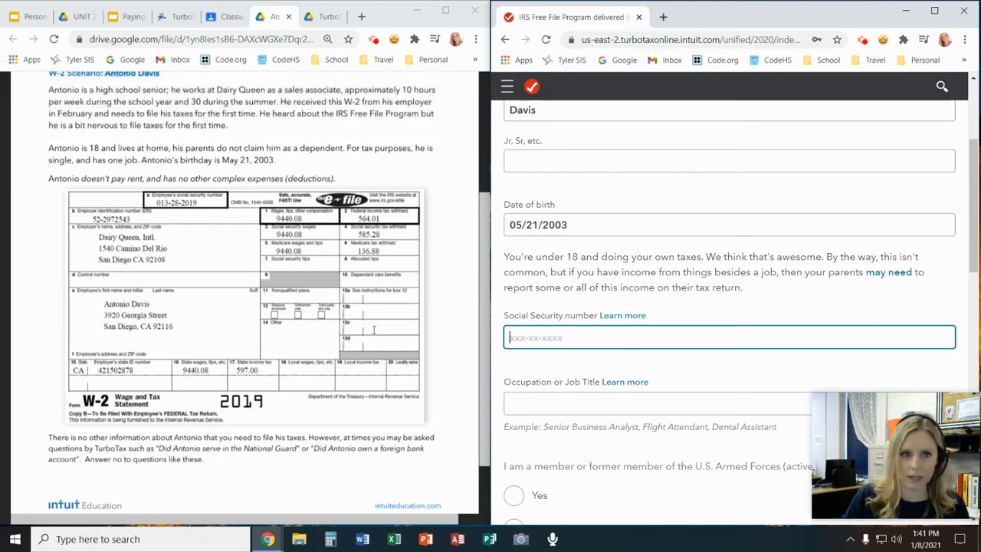
text(013-28-2019)
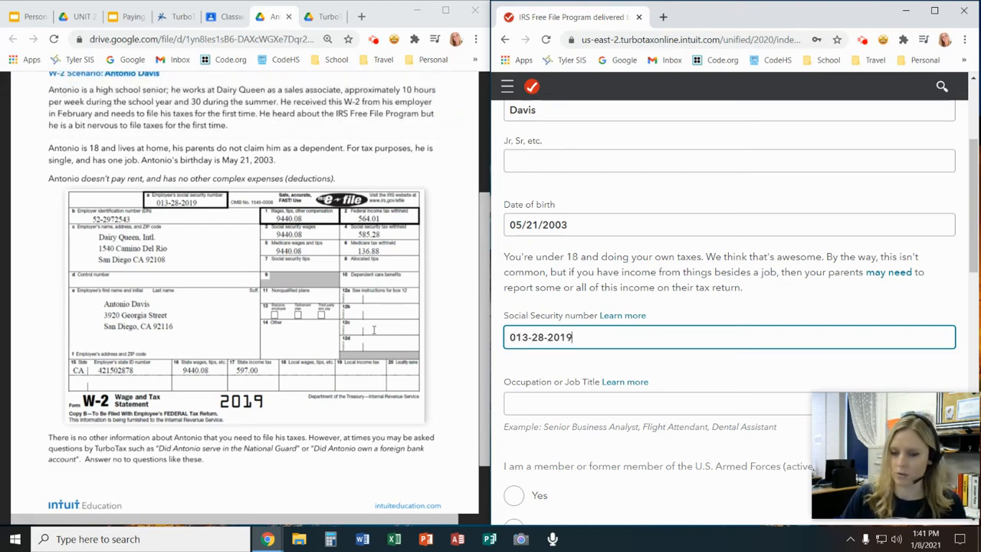
Look up the taxpayer's job in the scenario PDF and set the occupation to Sales Associate
click(547, 407)
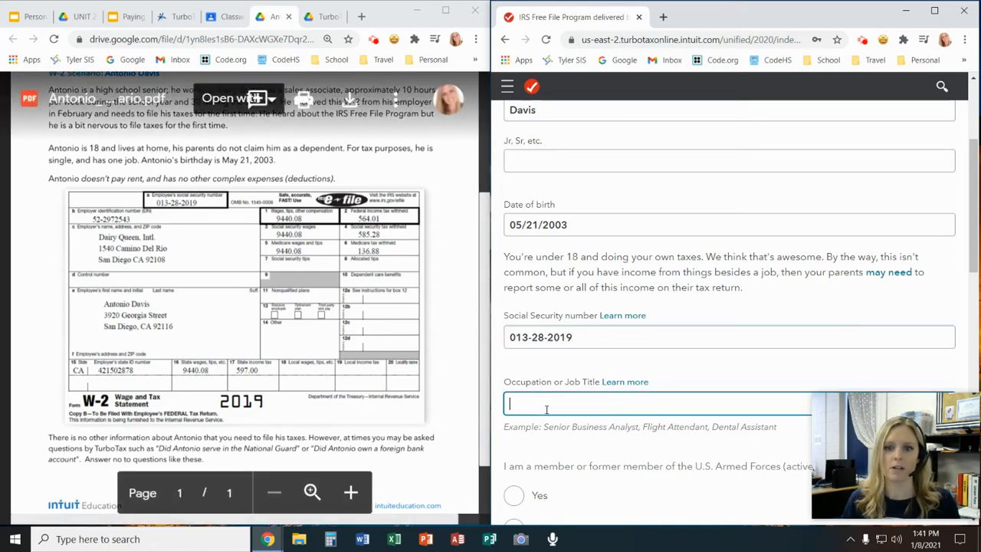
scroll(653, 301, down, 1)
scroll(388, 224, up, 1)
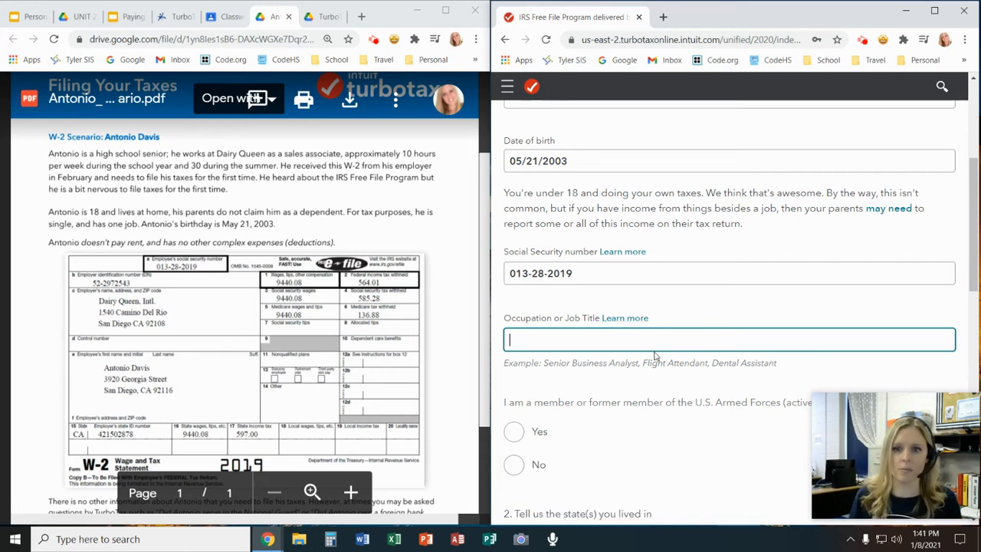
text(Sal)
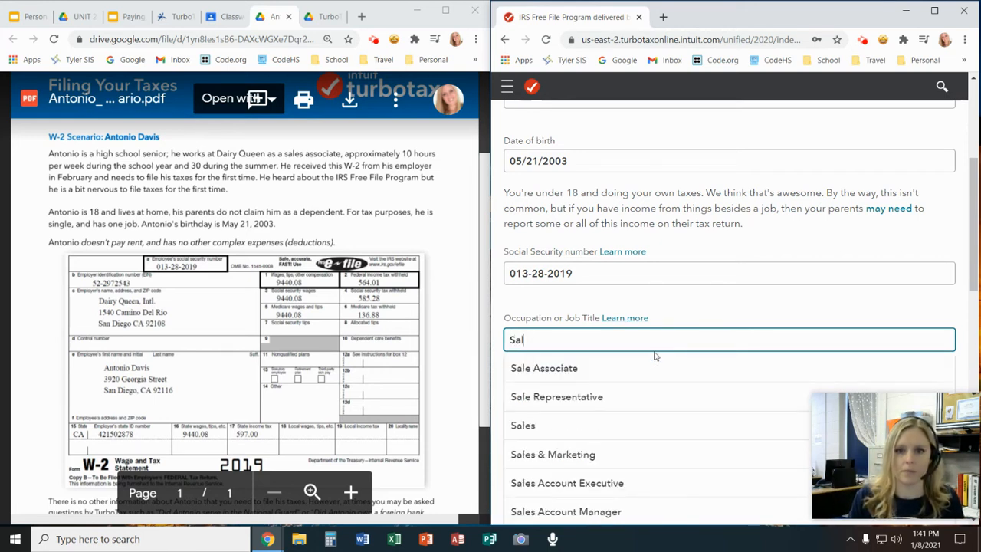
text(es Associate)
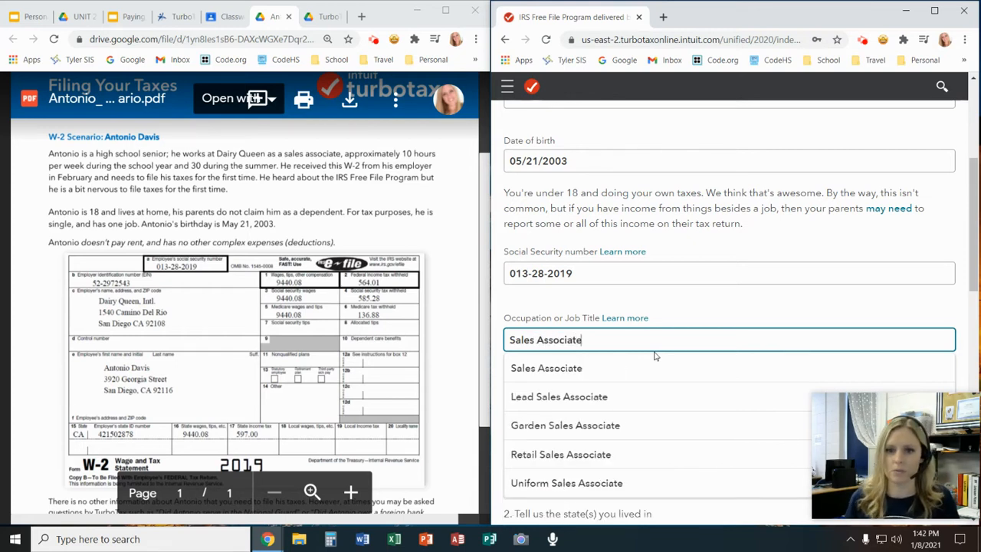
click(678, 311)
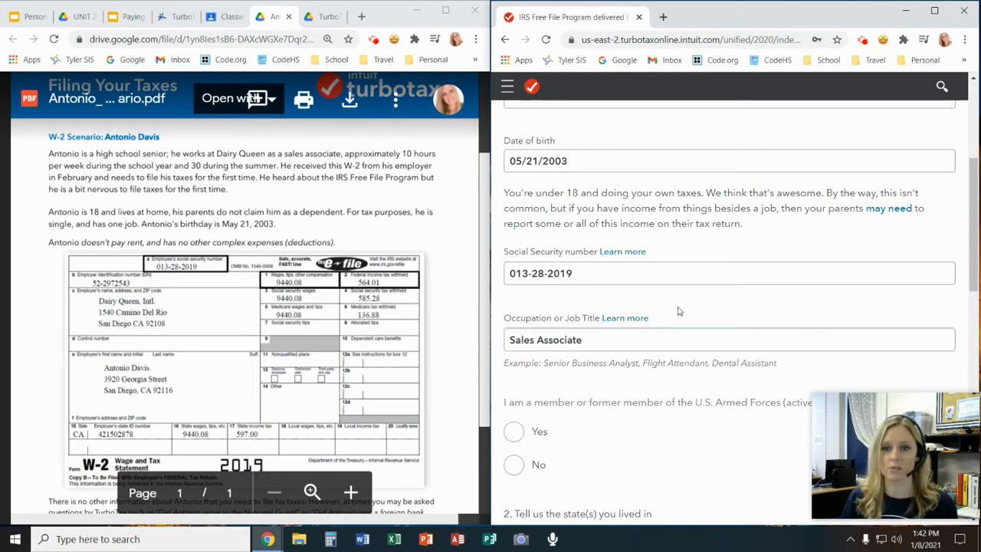
Answer No to being a member or former member of the U.S. Armed Forces
scroll(678, 311, down, 2)
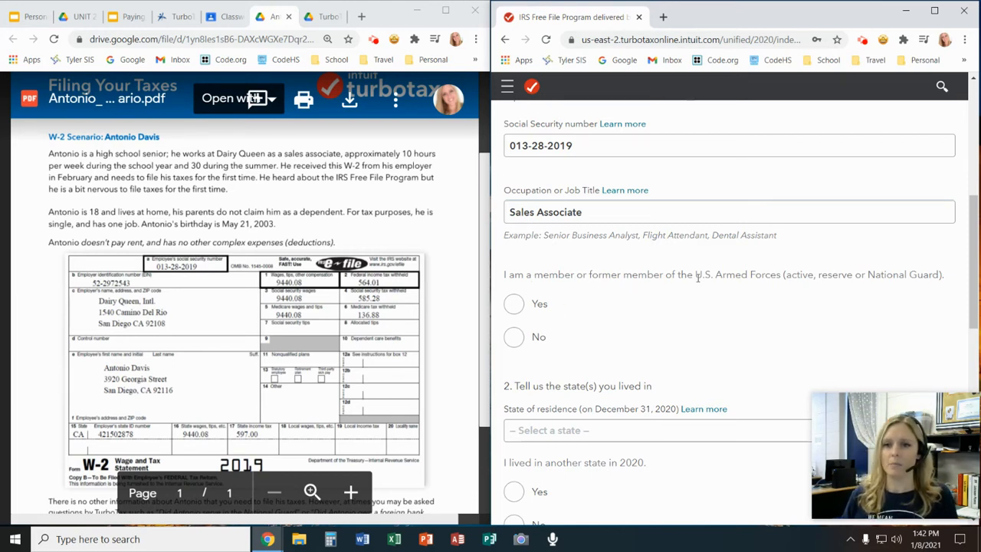
click(515, 338)
scroll(660, 334, down, 1)
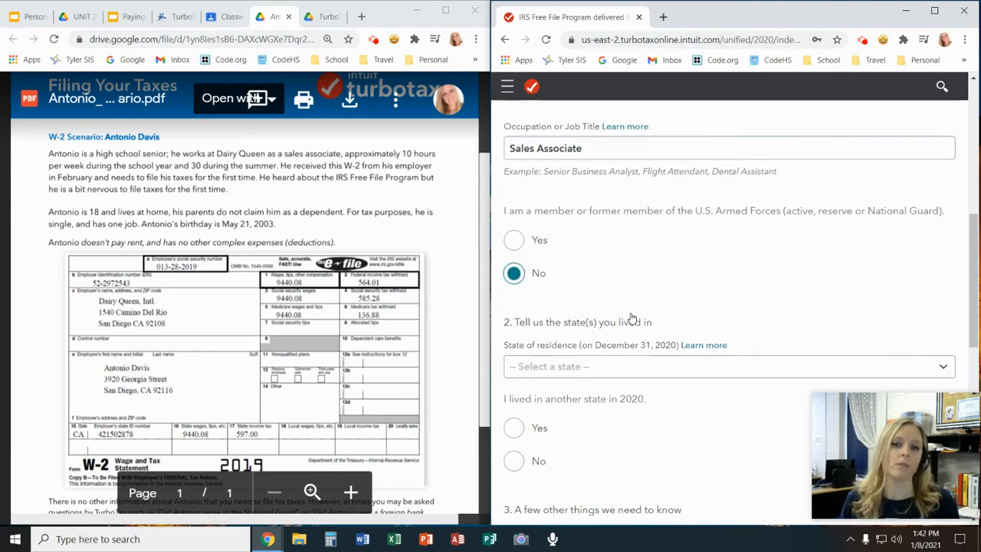
Set the state of residence to California and answer No to having lived in another state in 2020
scroll(698, 328, down, 1)
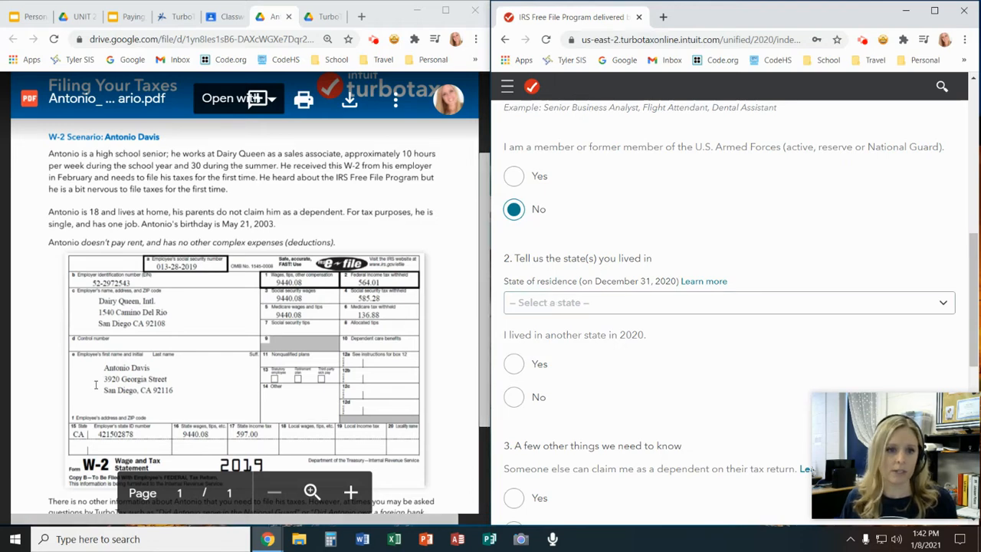
scroll(138, 378, down, 1)
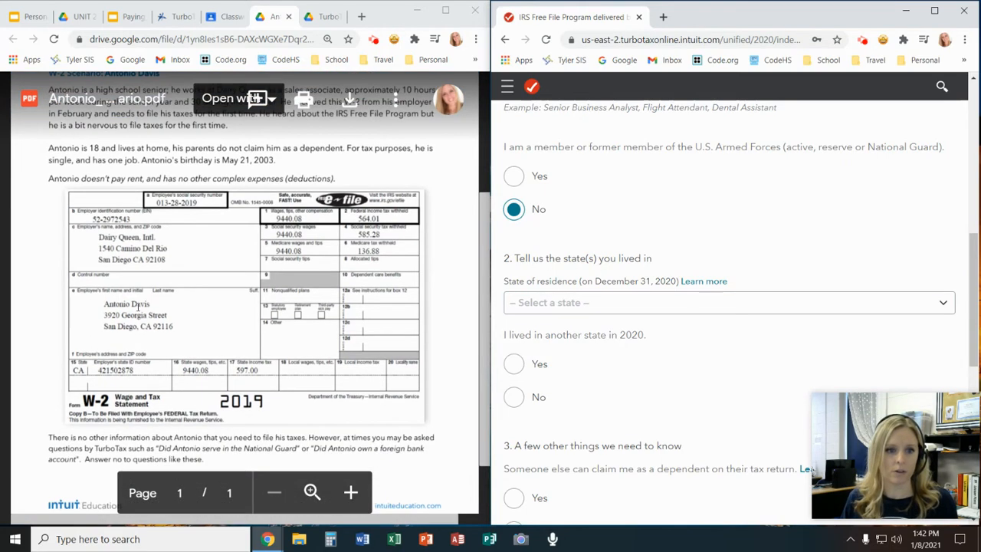
click(559, 309)
click(565, 109)
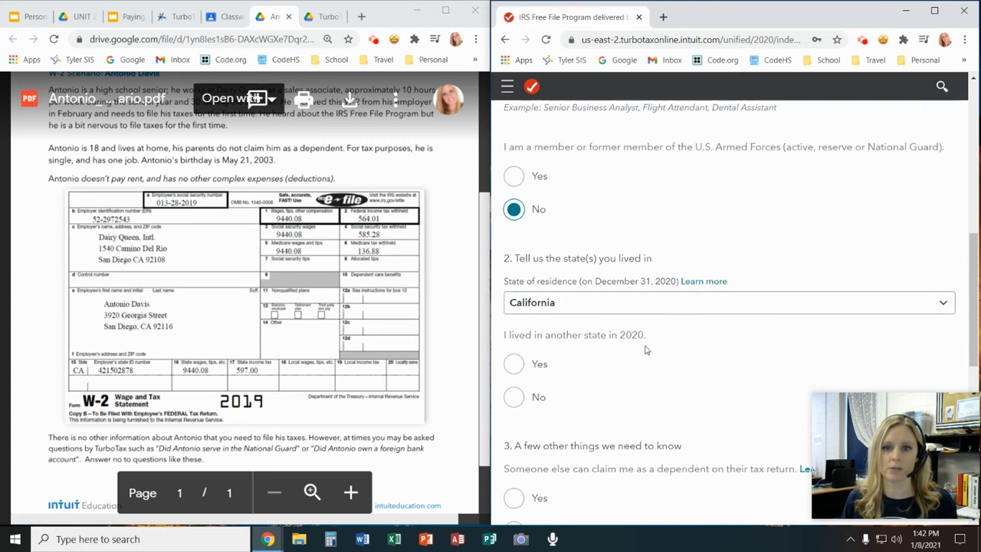
click(694, 364)
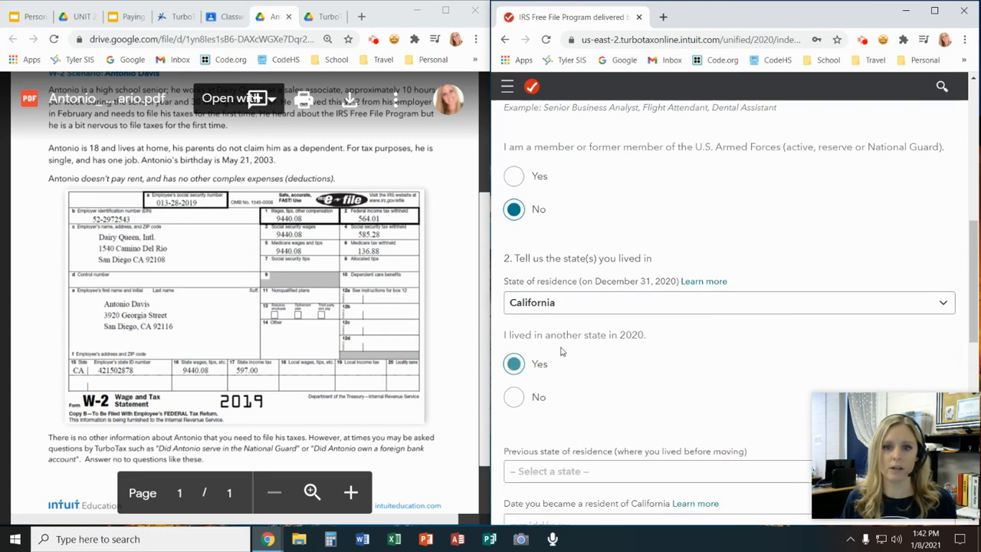
click(514, 396)
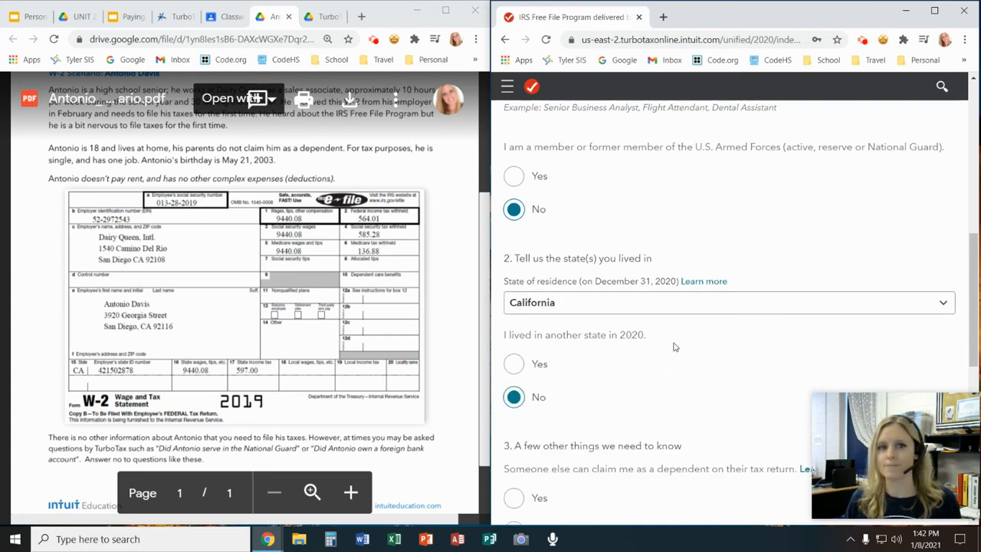
Answer No to the dependent, legally blind, deceased taxpayer and IRS language questions, and submit the personal info form
scroll(667, 354, down, 3)
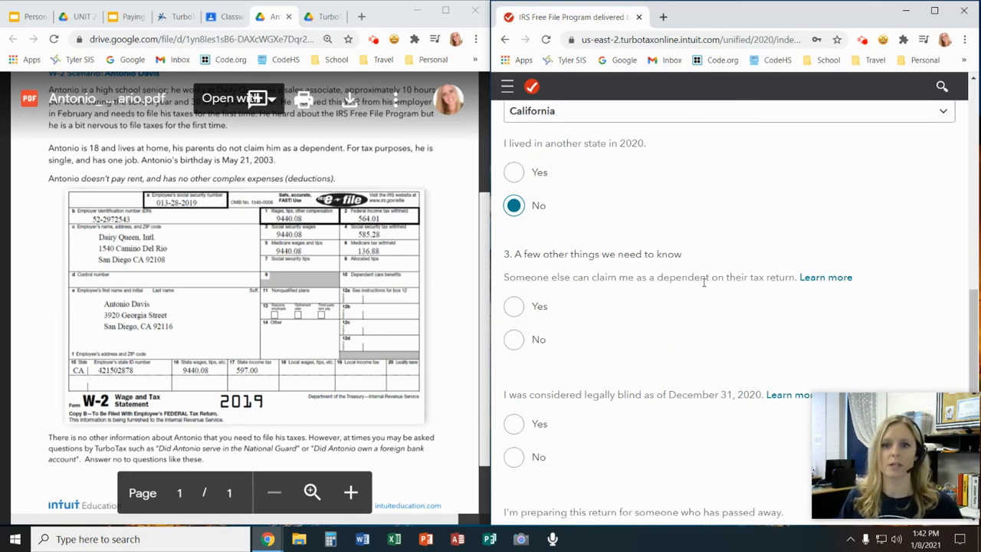
scroll(261, 196, up, 1)
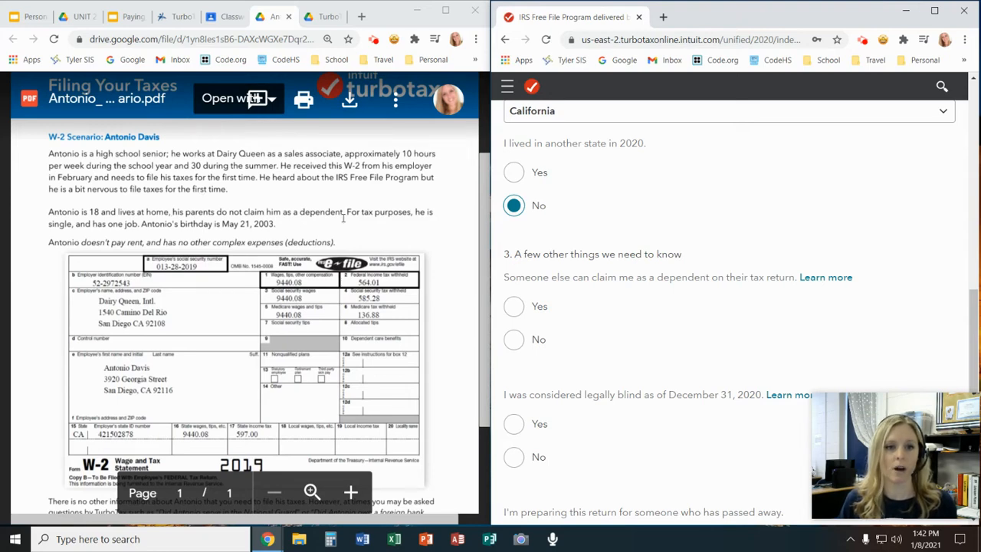
click(515, 341)
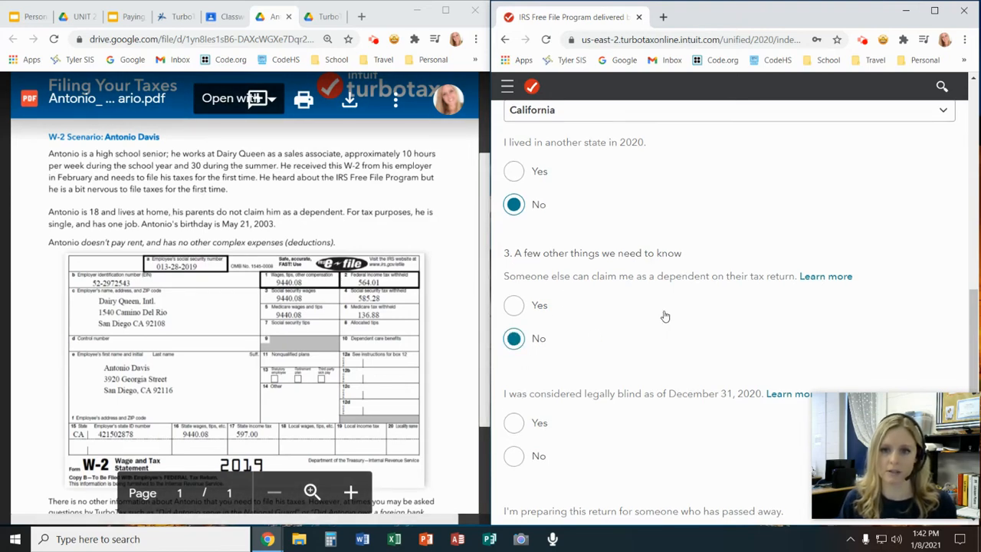
click(516, 330)
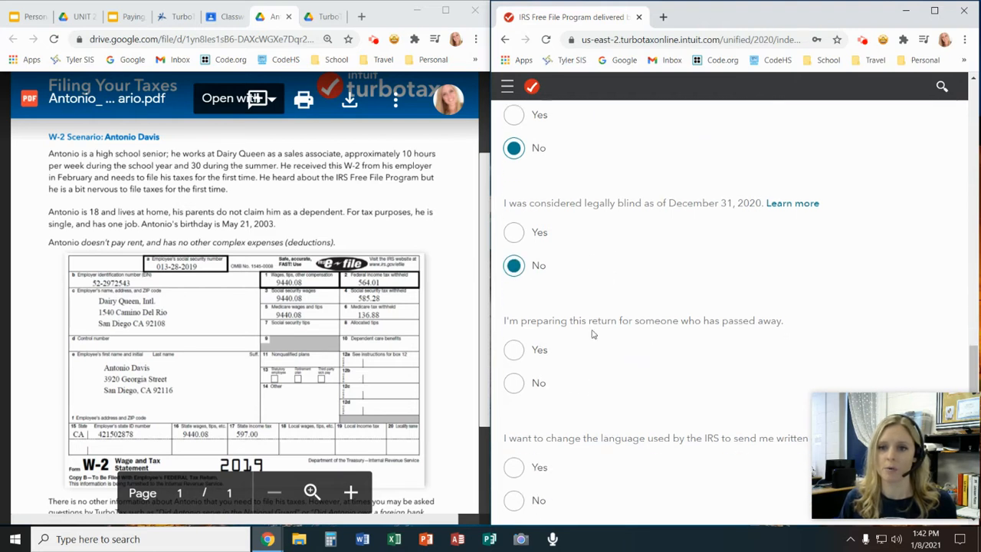
click(515, 383)
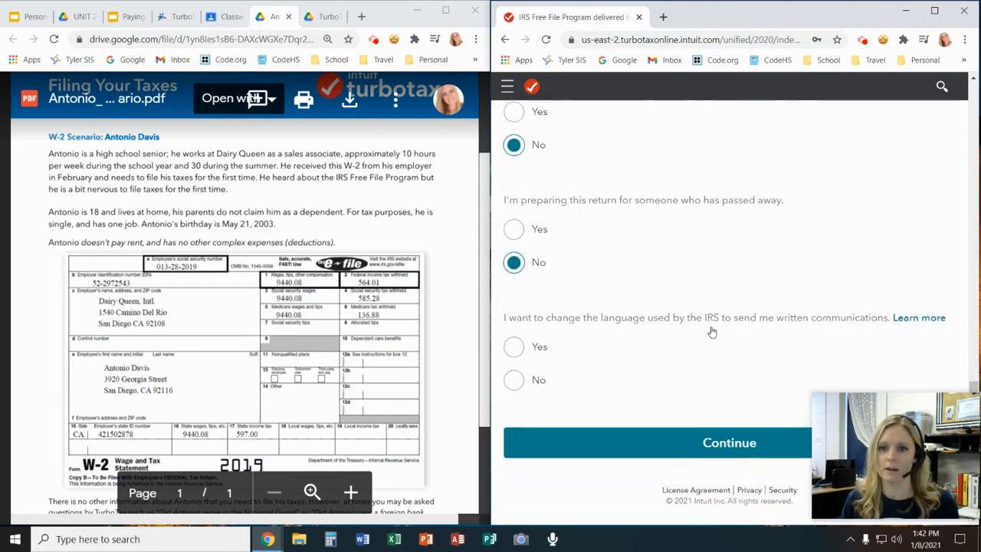
click(513, 381)
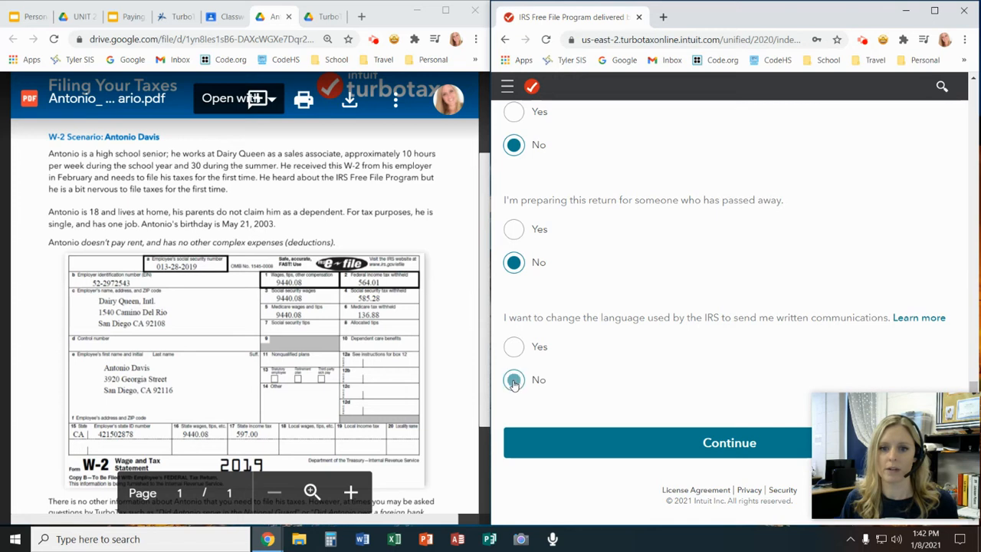
click(730, 454)
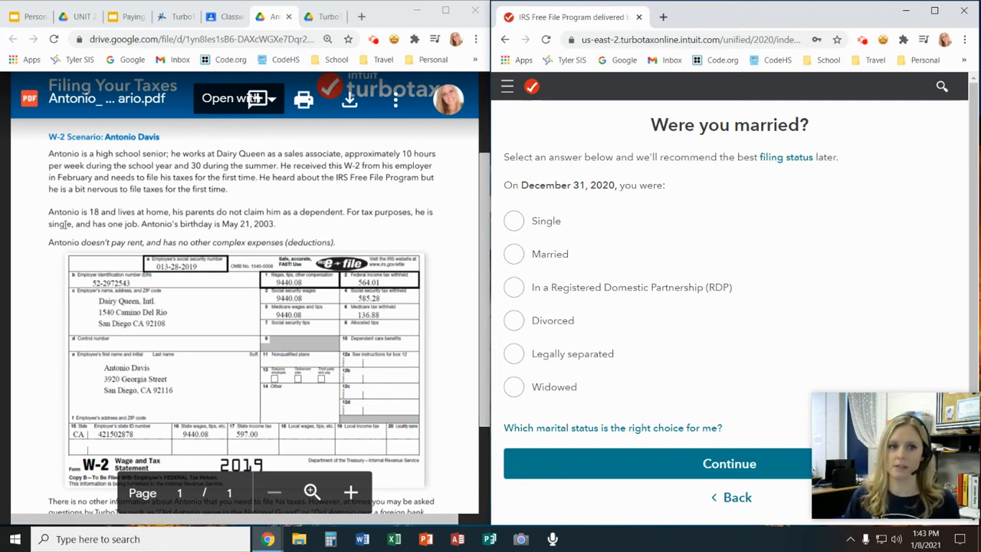
Submit the marital status as Single and answer Yes to at least one parent being alive as of Dec. 31, 2020
click(513, 221)
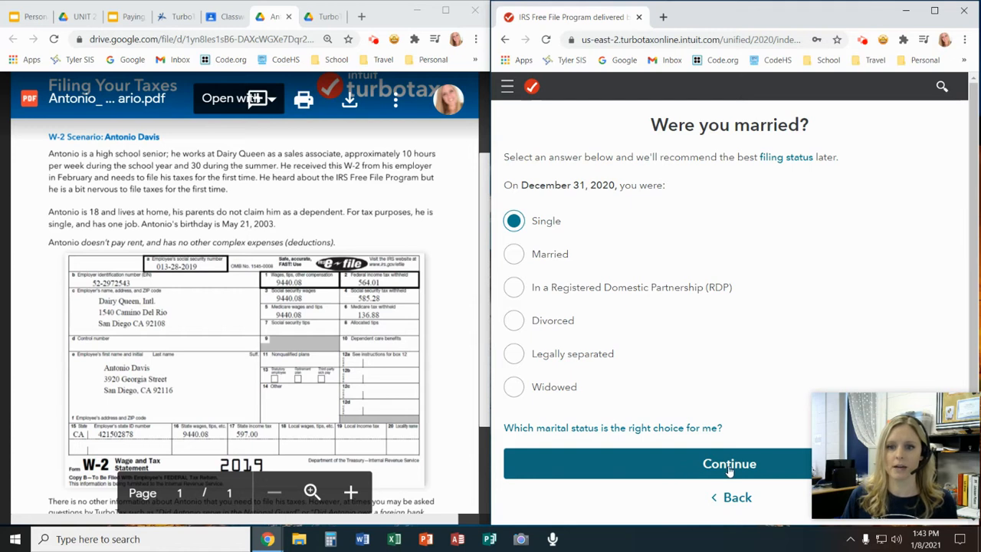
click(725, 469)
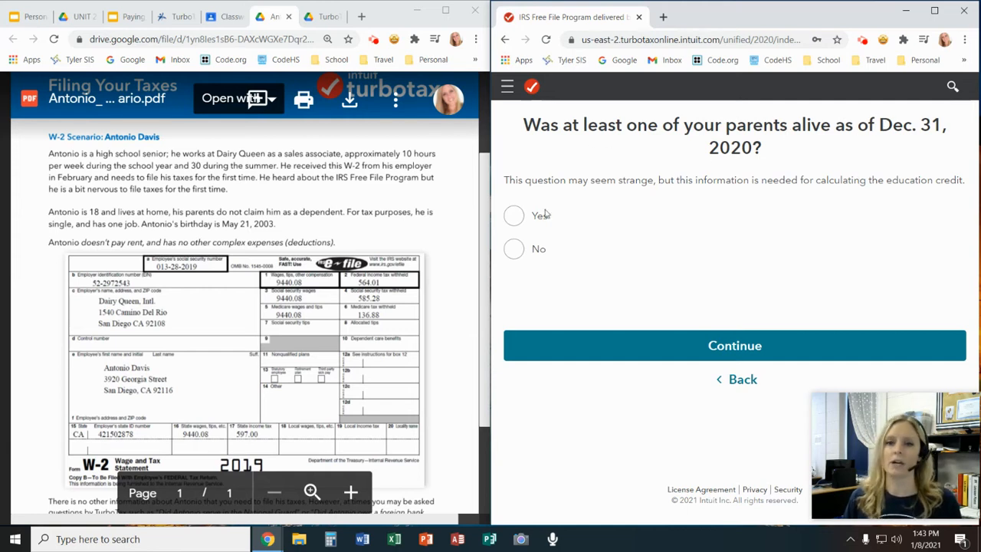
click(520, 217)
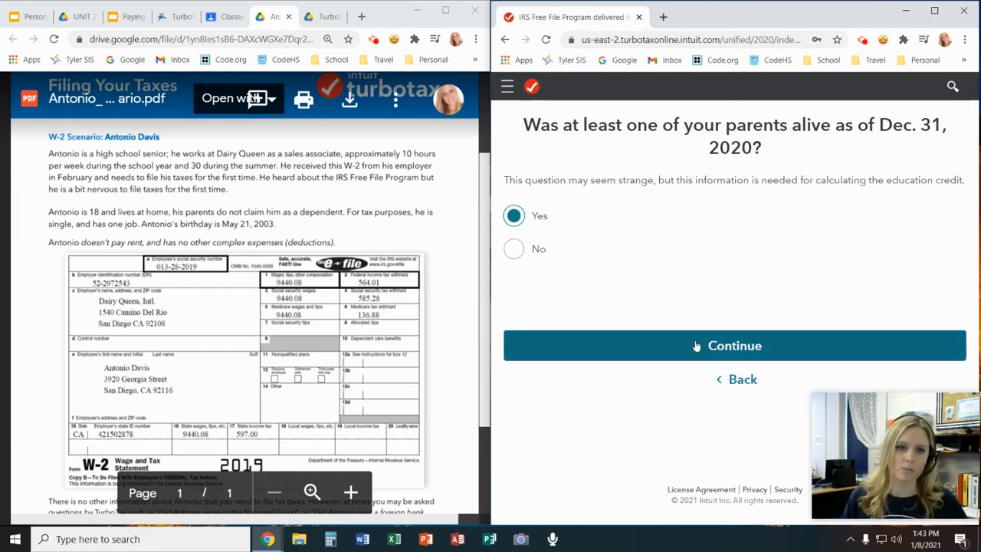
click(735, 346)
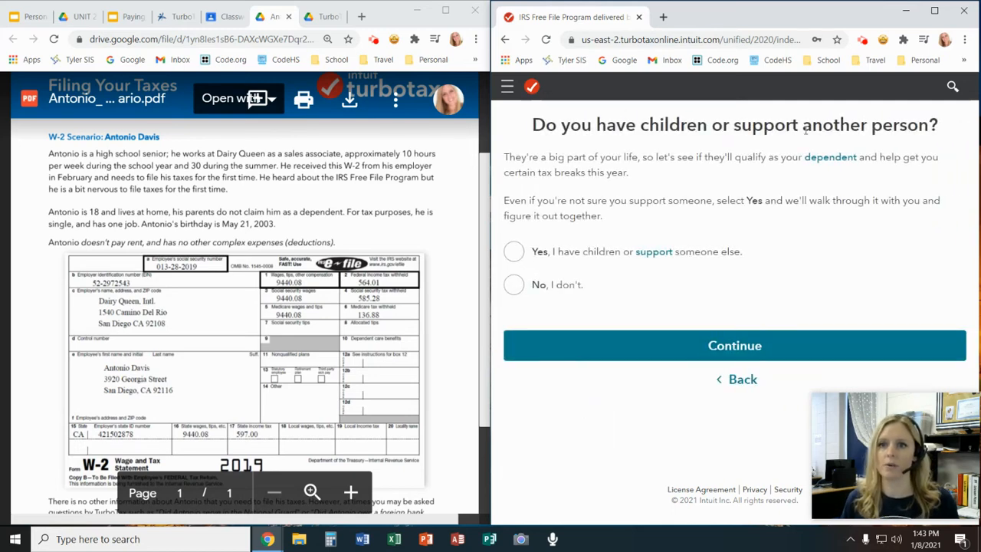
Answer No to having children or supporting another person and continue to the mailing address form
click(514, 286)
click(723, 346)
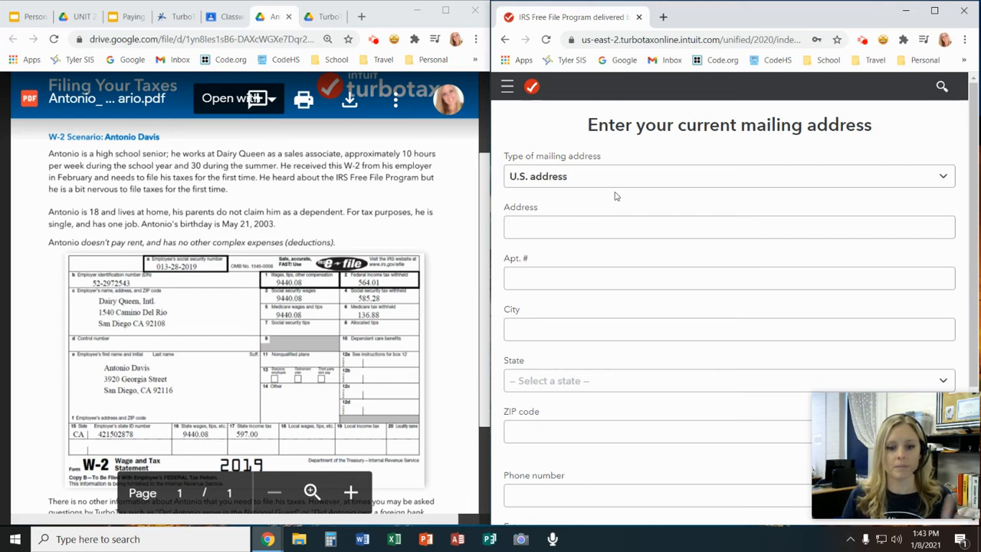
Fill in the taxpayer's U.S. mailing address from the W-2, leave the phone number blank, and submit the form
click(574, 234)
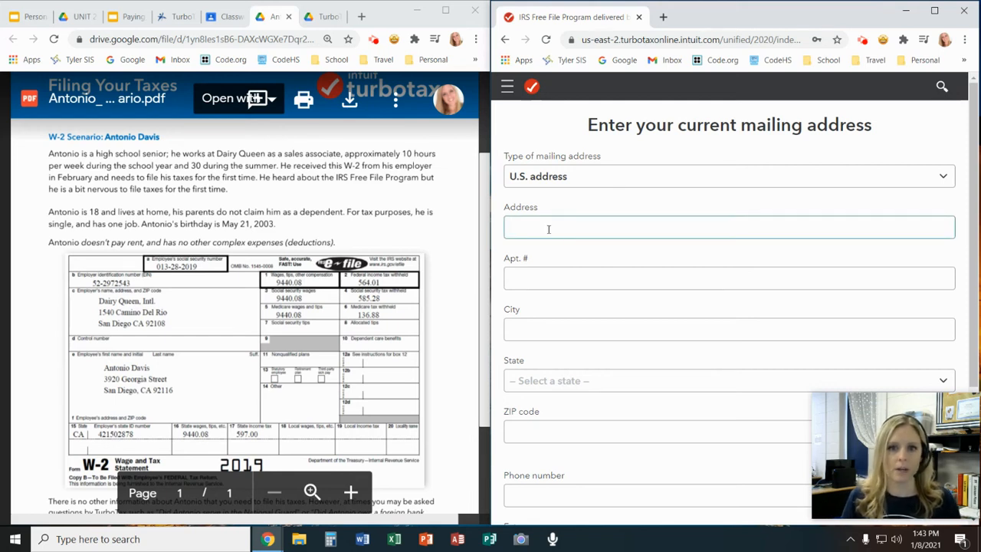
click(177, 377)
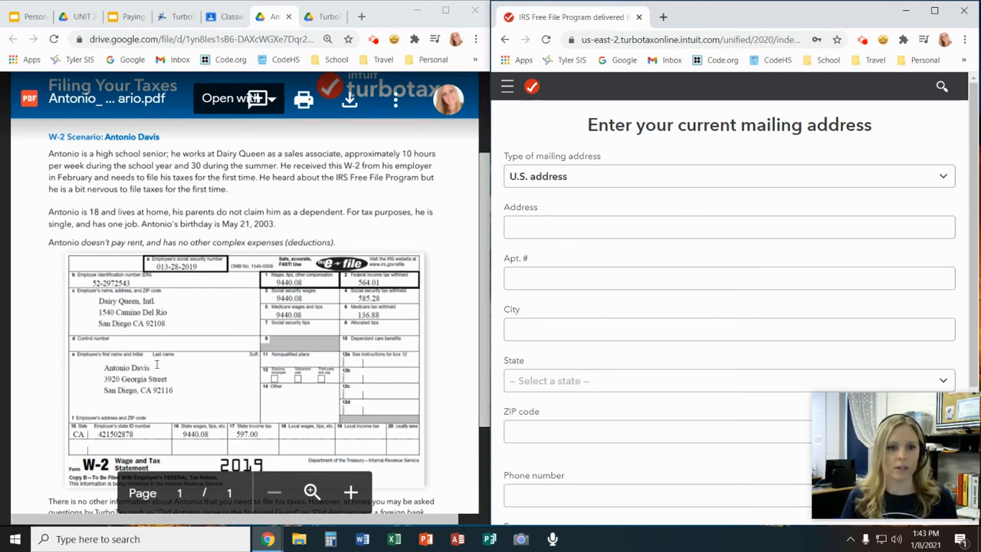
click(547, 227)
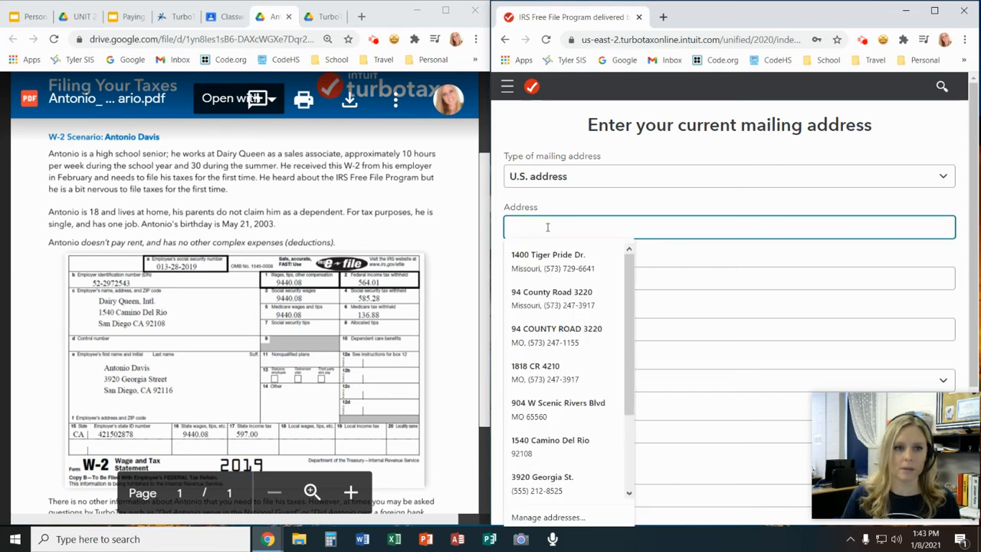
click(590, 213)
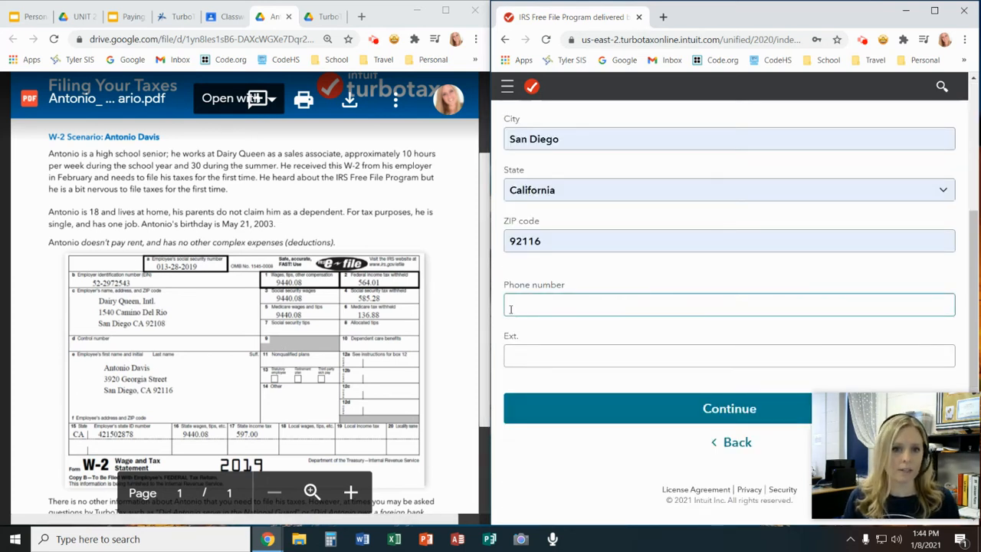
click(701, 408)
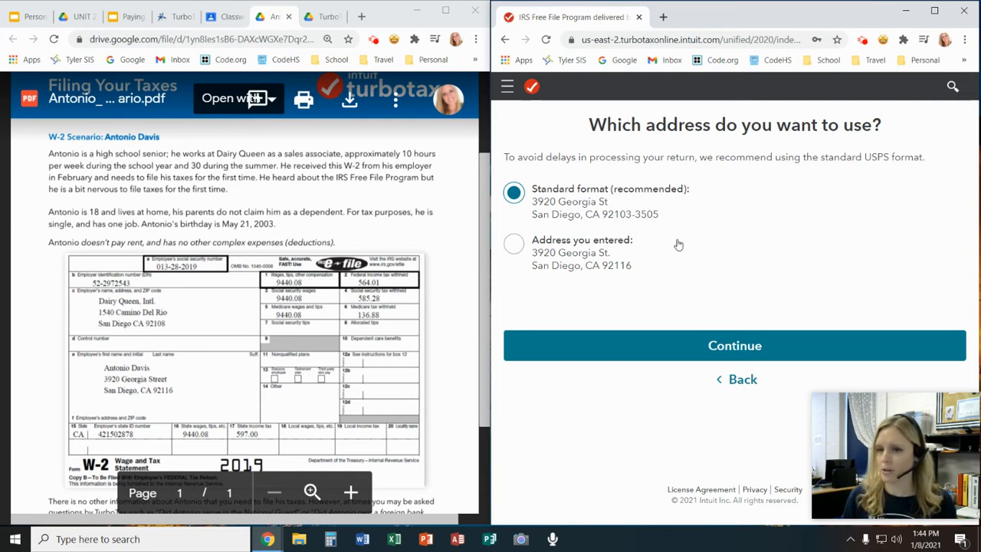
Keep the mailing address as entered and answer No to making money in another state
click(514, 246)
click(736, 355)
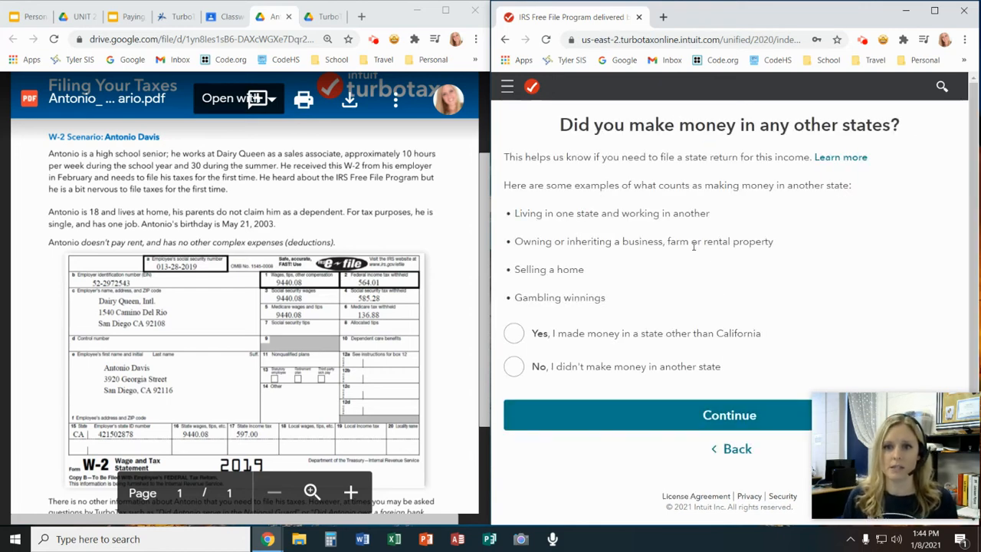
click(515, 366)
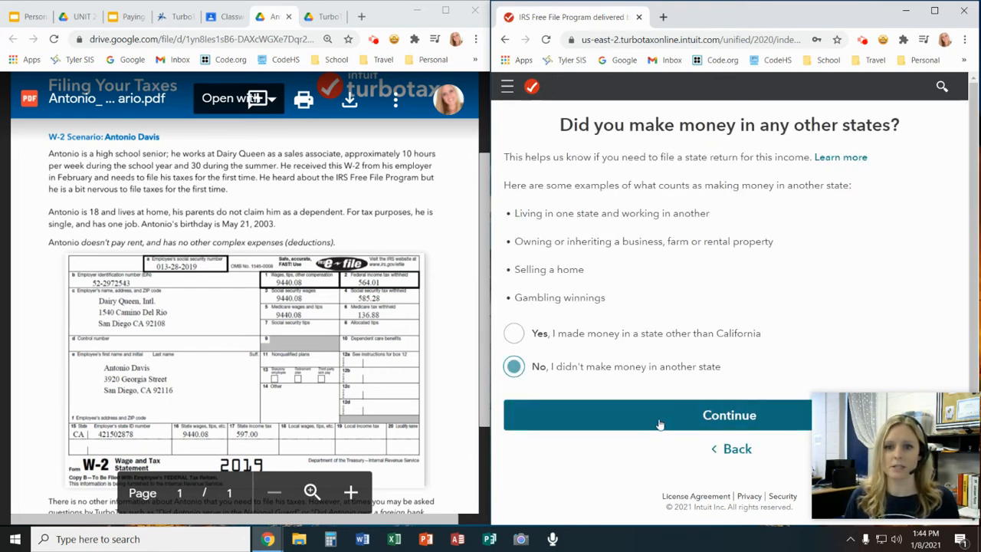
click(658, 423)
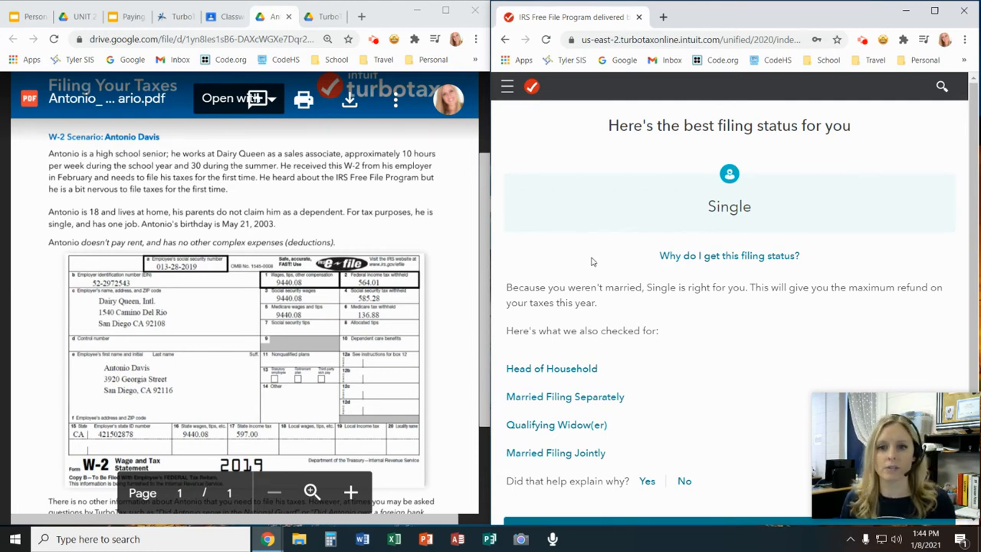
Accept Single as the filing status and continue past the personal info summary
scroll(594, 262, down, 3)
click(715, 410)
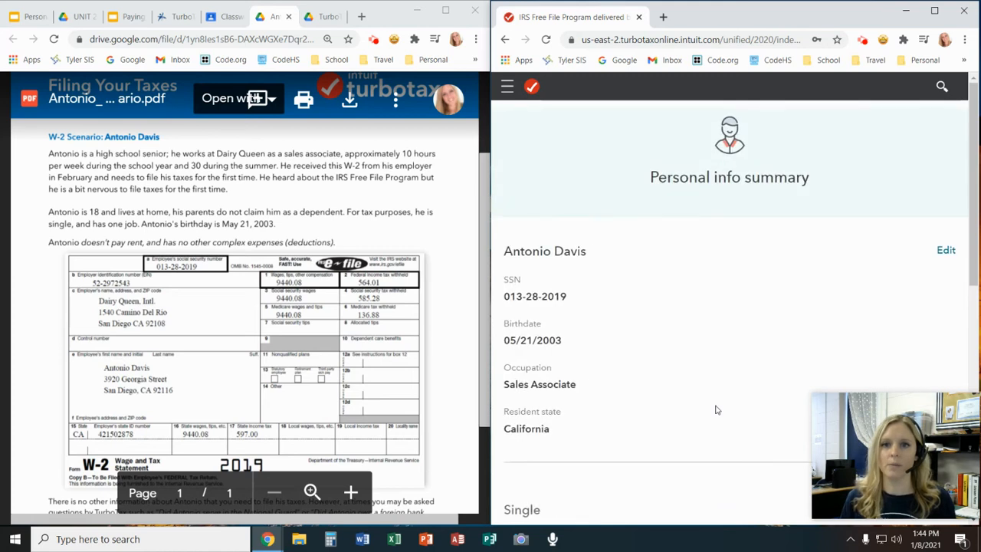
scroll(705, 307, down, 3)
scroll(705, 307, down, 4)
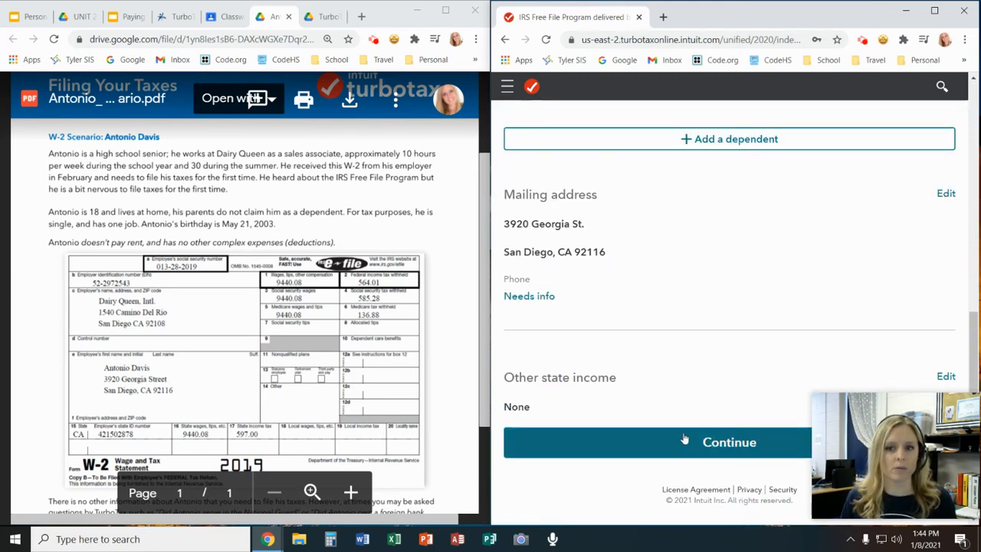
click(739, 442)
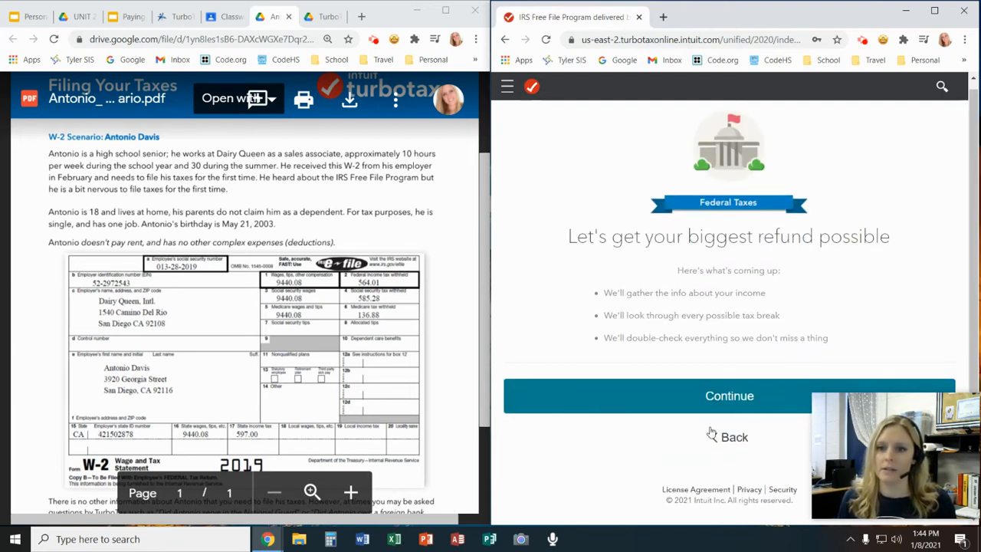
Continue past the federal taxes introduction and choose to work on the W-2
click(752, 415)
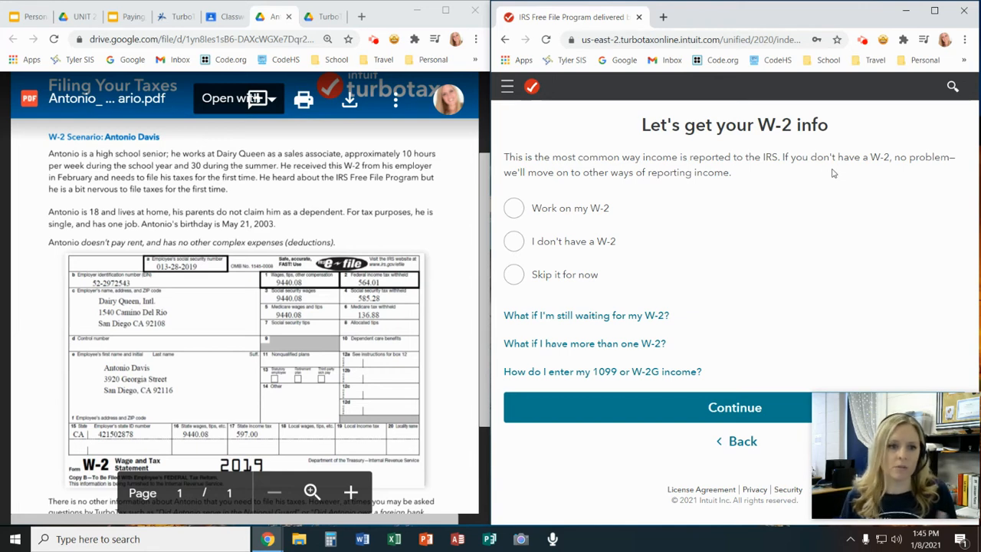
click(515, 208)
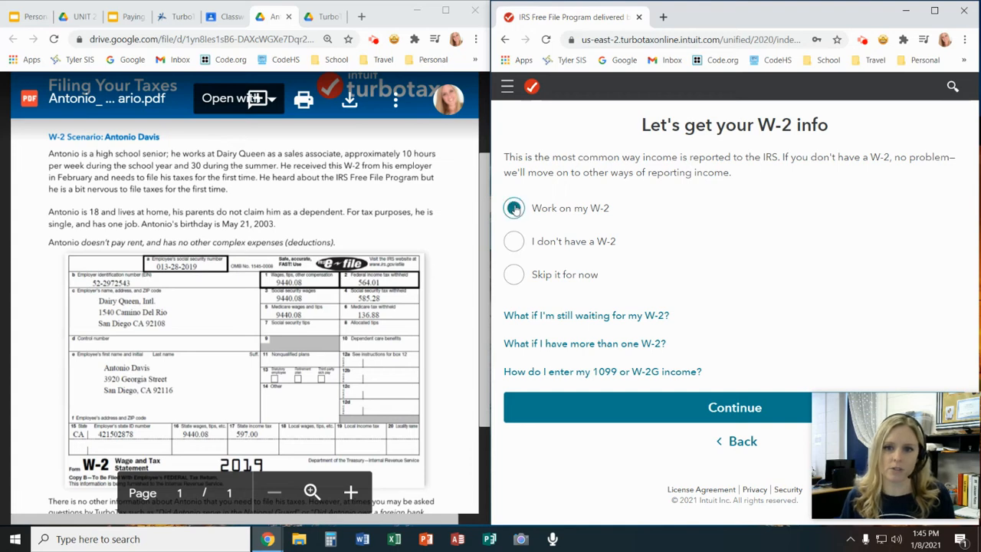
click(746, 410)
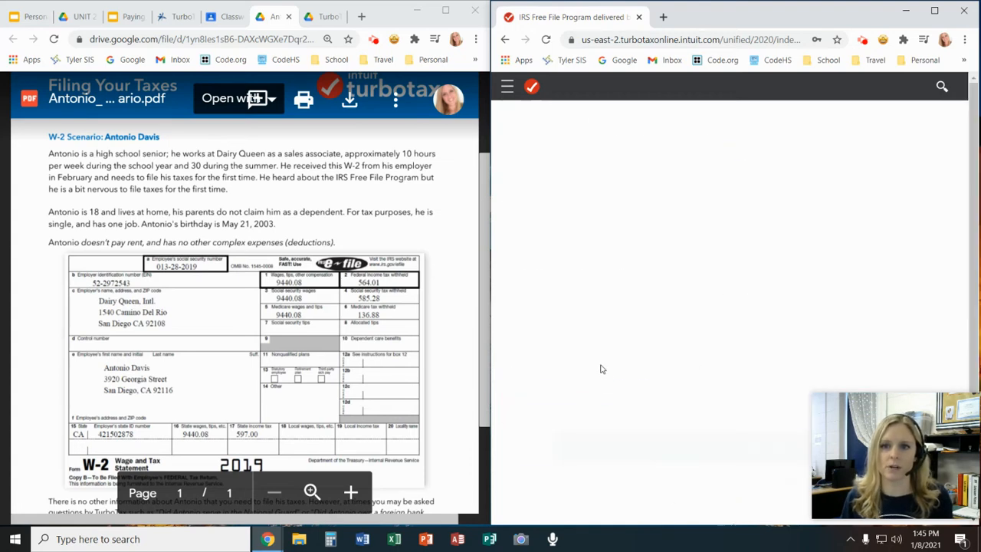
Submit the employer ID number from box b of the W-2 and choose to enter the form manually with "Type it in myself"
scroll(563, 197, down, 1)
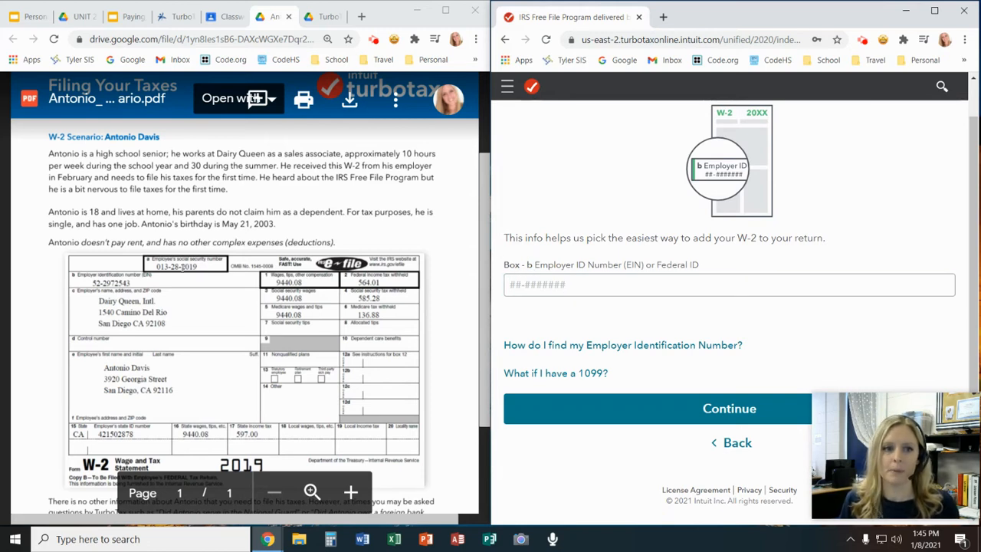
click(358, 237)
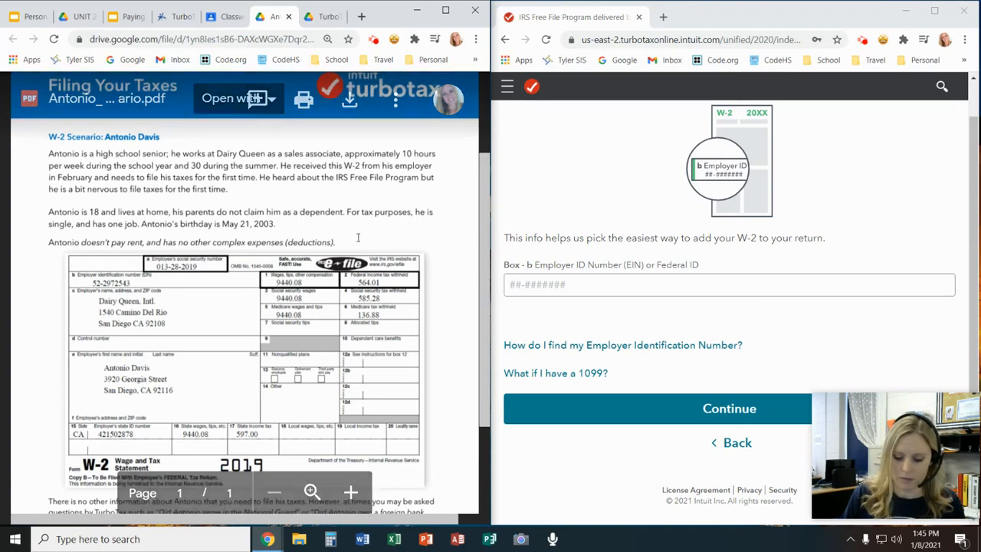
key(ctrl+plus)
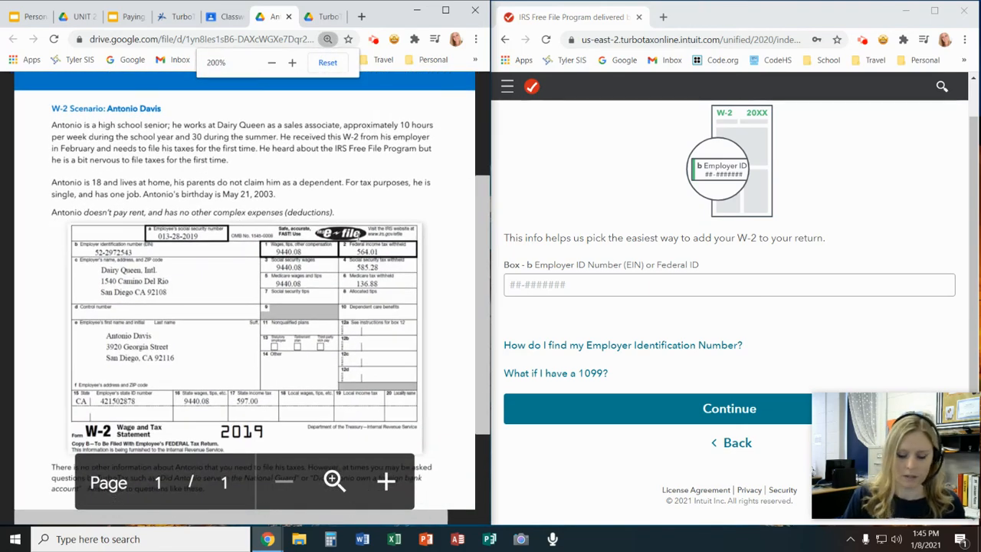
key(ctrl+minus)
key(ctrl+minus)
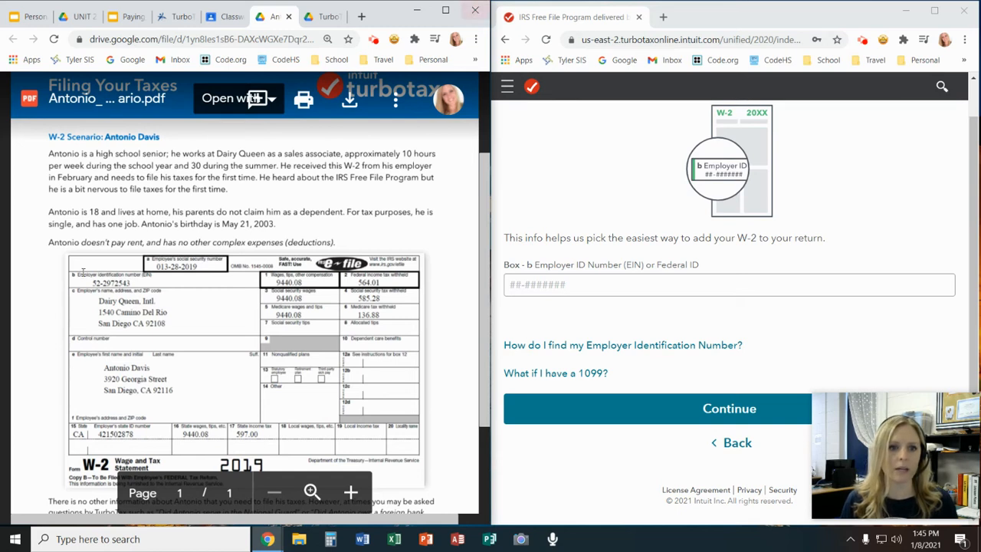
click(597, 283)
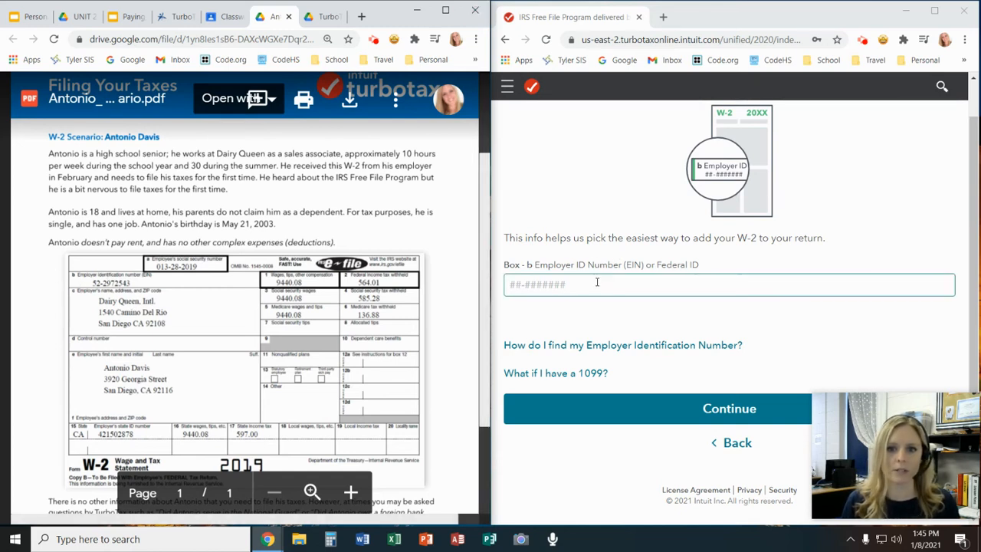
text(5)
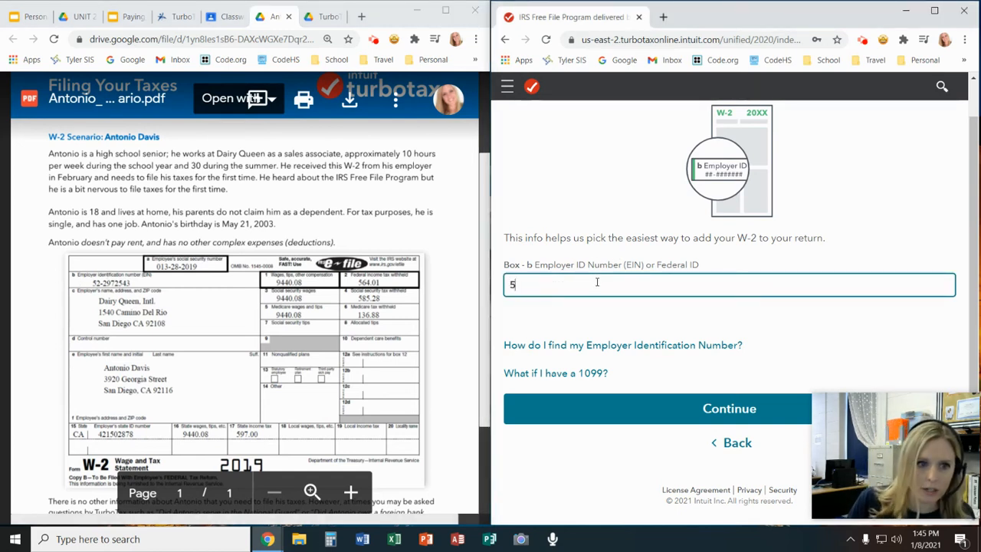
text(2-2972543)
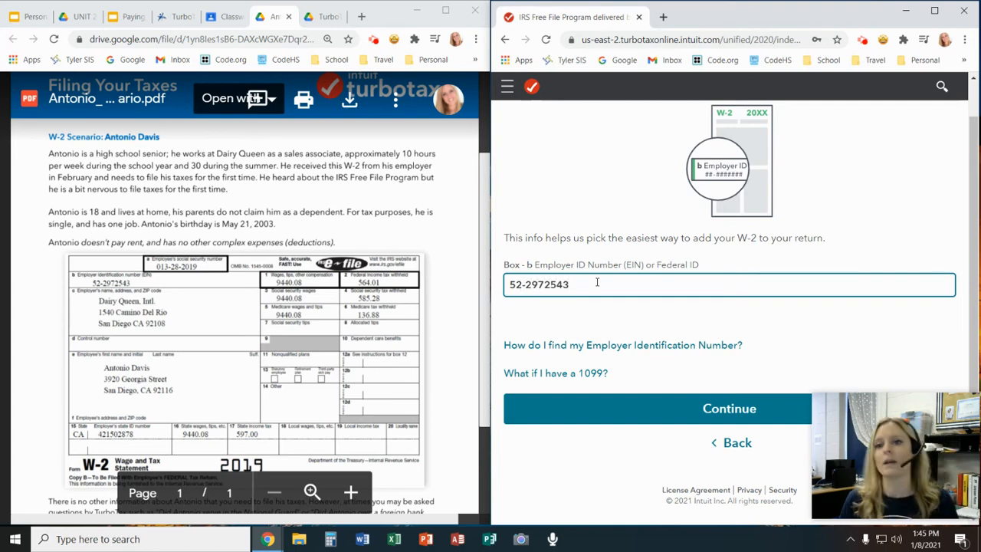
click(756, 410)
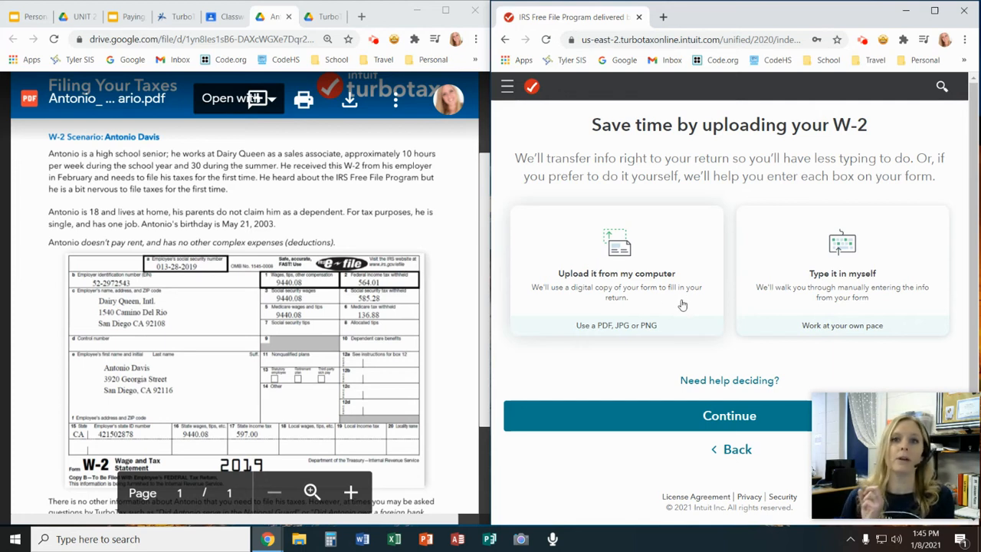
click(840, 245)
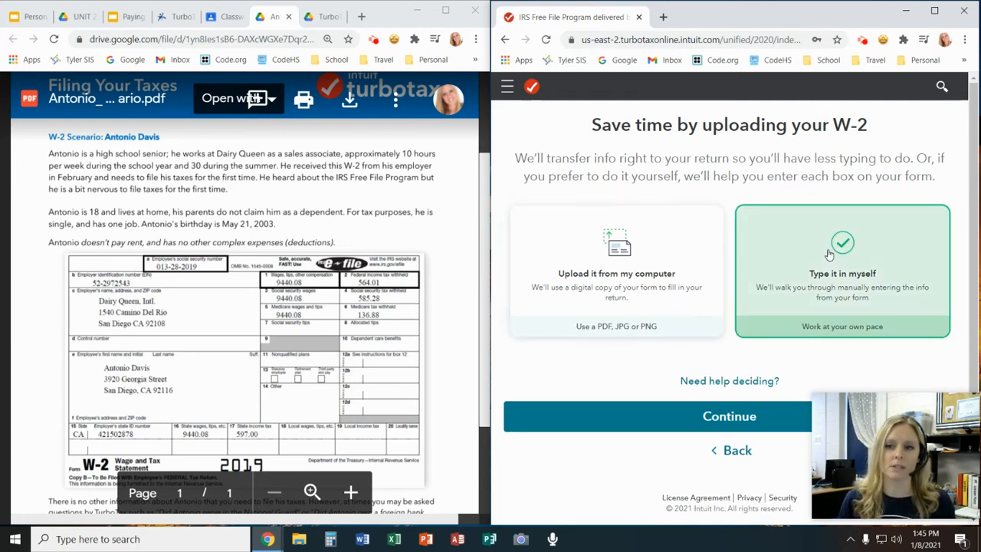
click(717, 424)
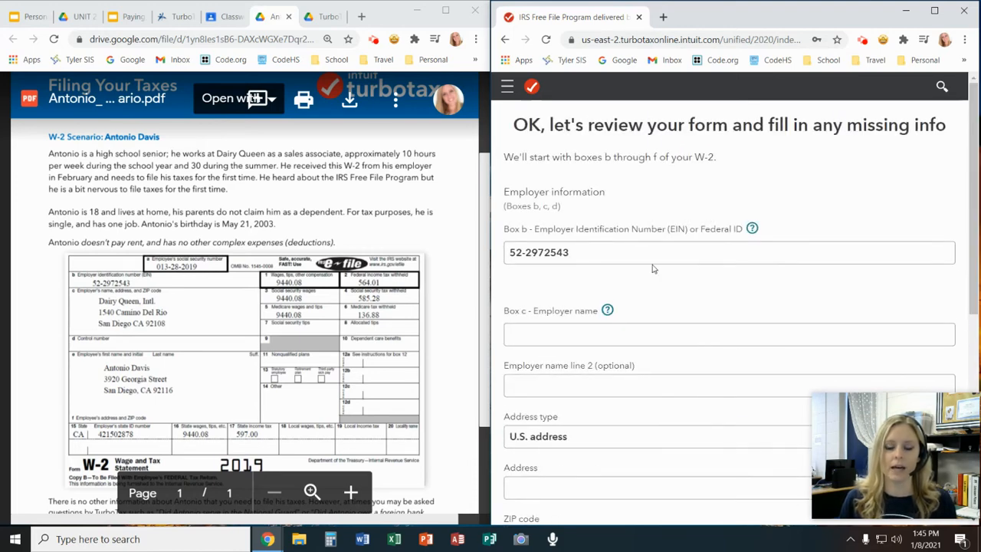
Look over the employer information form for boxes b through d and submit it with the employer name and address left blank
scroll(656, 270, down, 1)
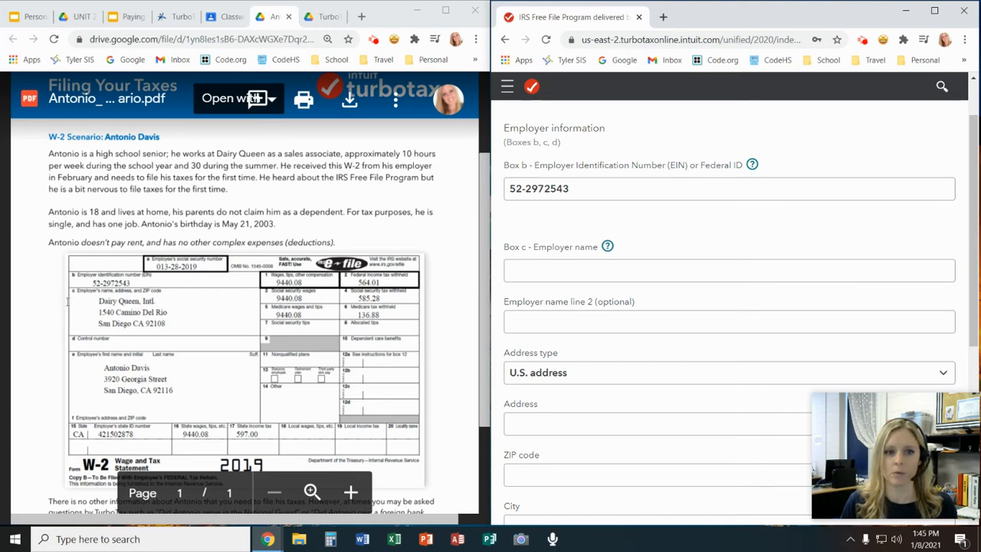
scroll(556, 284, down, 3)
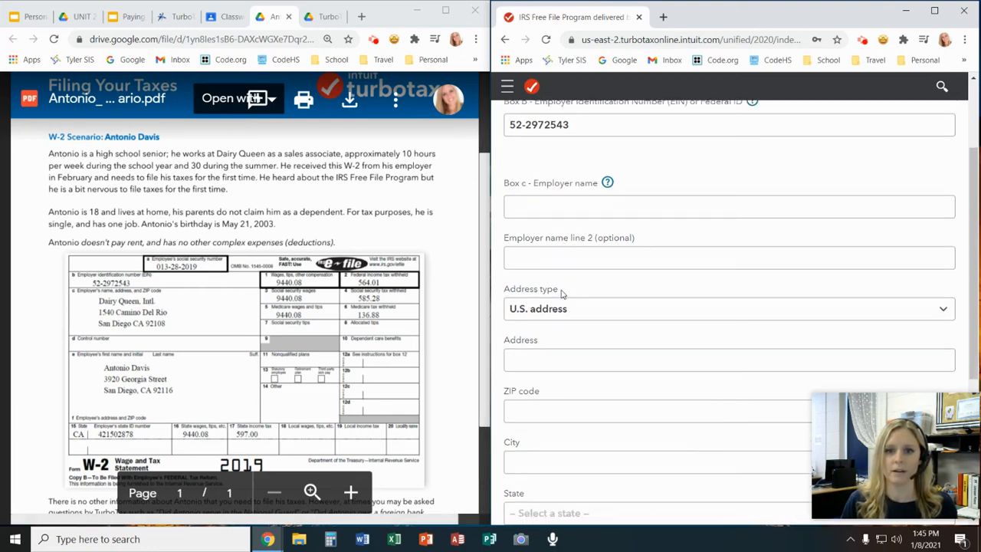
scroll(556, 283, down, 1)
click(535, 239)
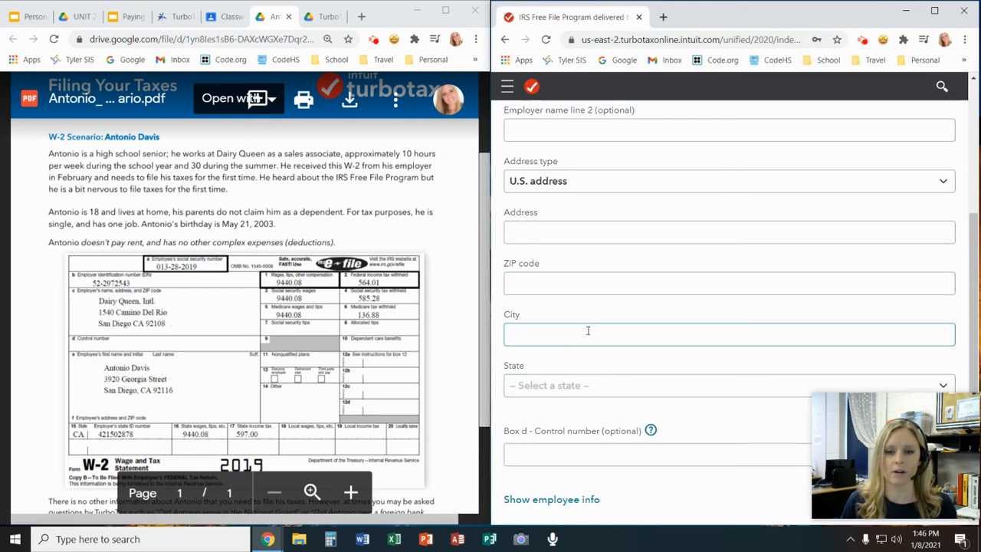
scroll(588, 329, down, 2)
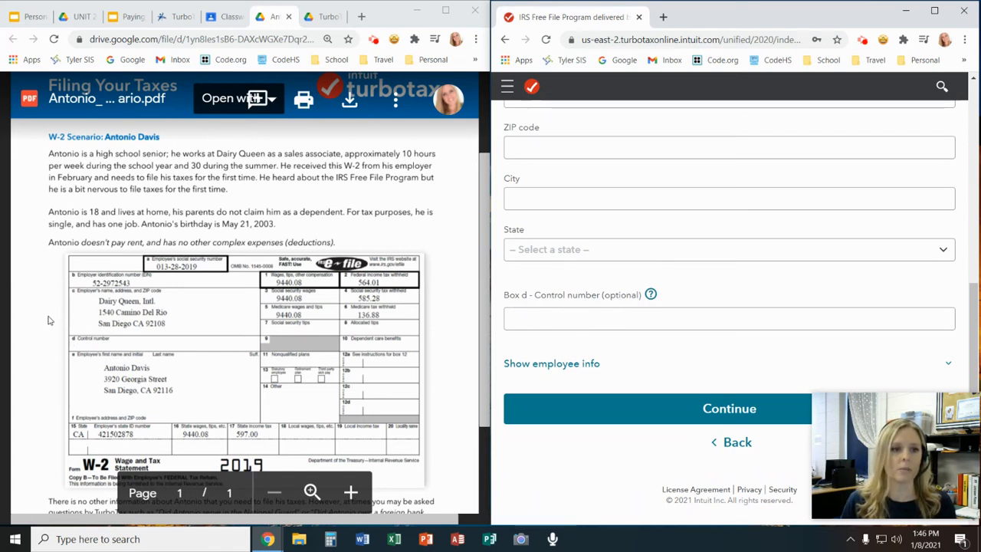
click(601, 411)
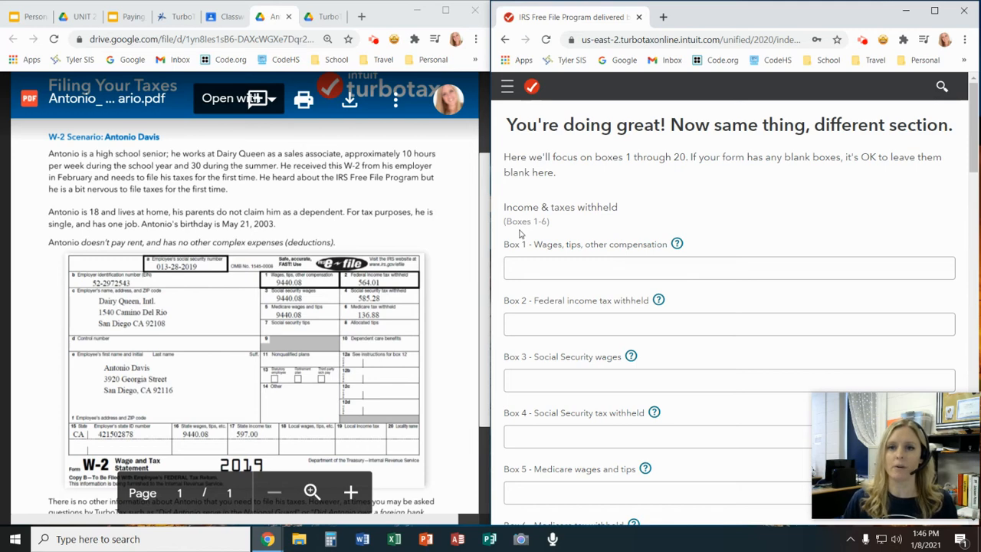
Enter $9,440.08 as the wages, tips and other compensation in box 1 of the W-2 form
scroll(522, 234, down, 1)
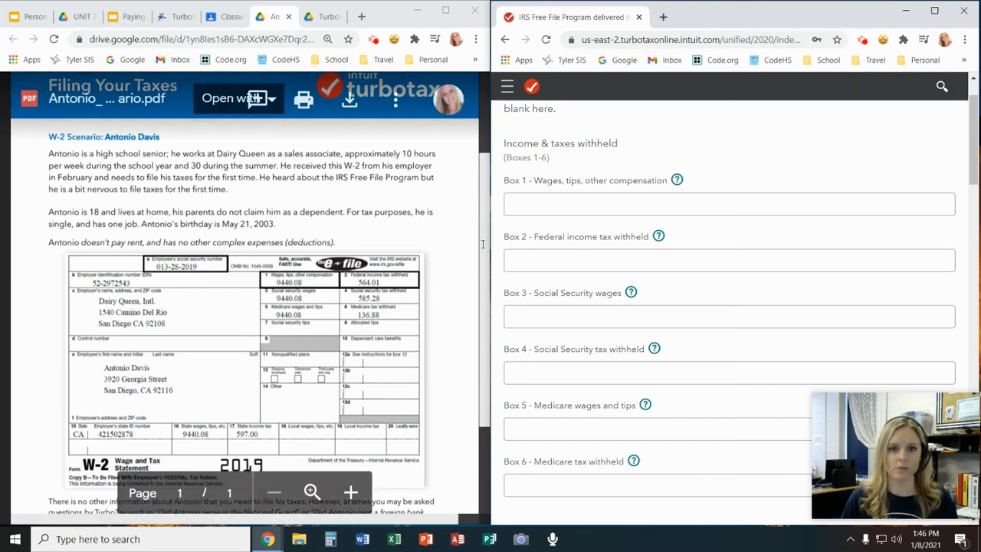
click(527, 207)
text(9,44)
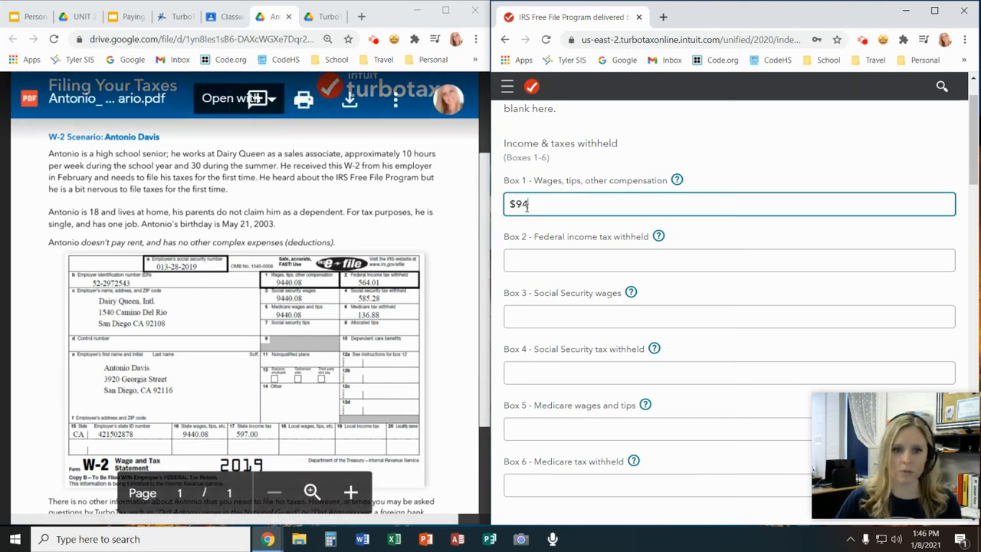
text(0.08)
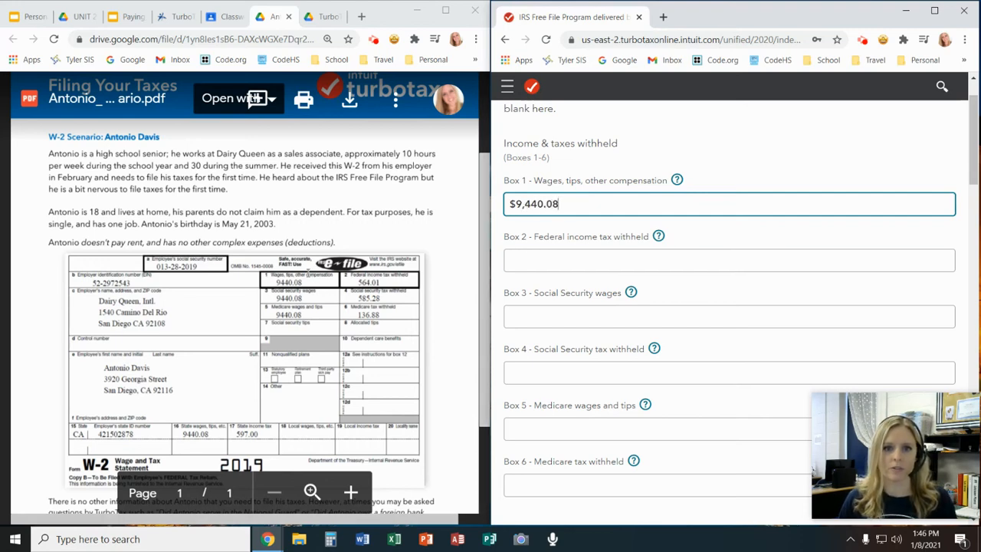
Look over the remaining W-2 boxes, from box 2 down to the state tax boxes 15 to 17
scroll(505, 253, down, 3)
scroll(505, 253, down, 8)
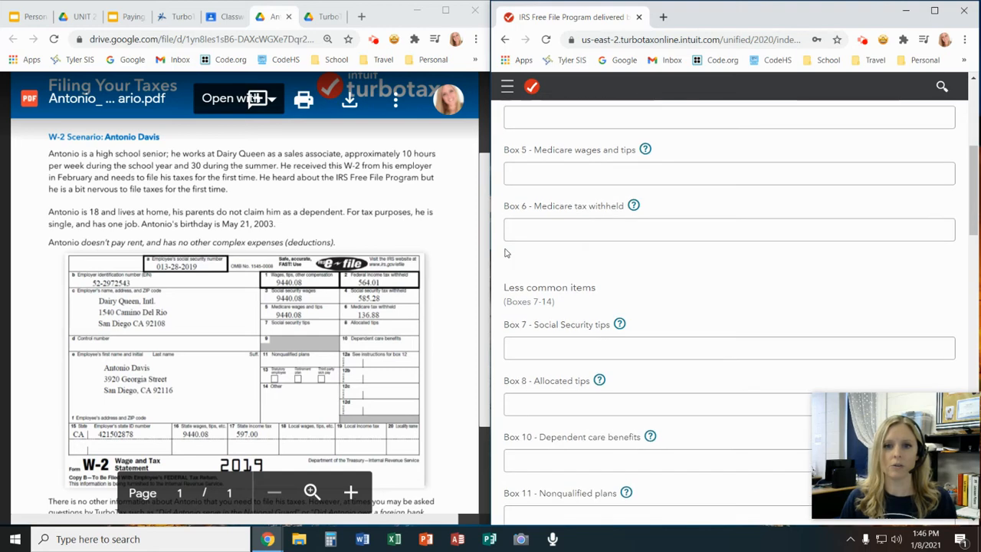
scroll(505, 253, down, 8)
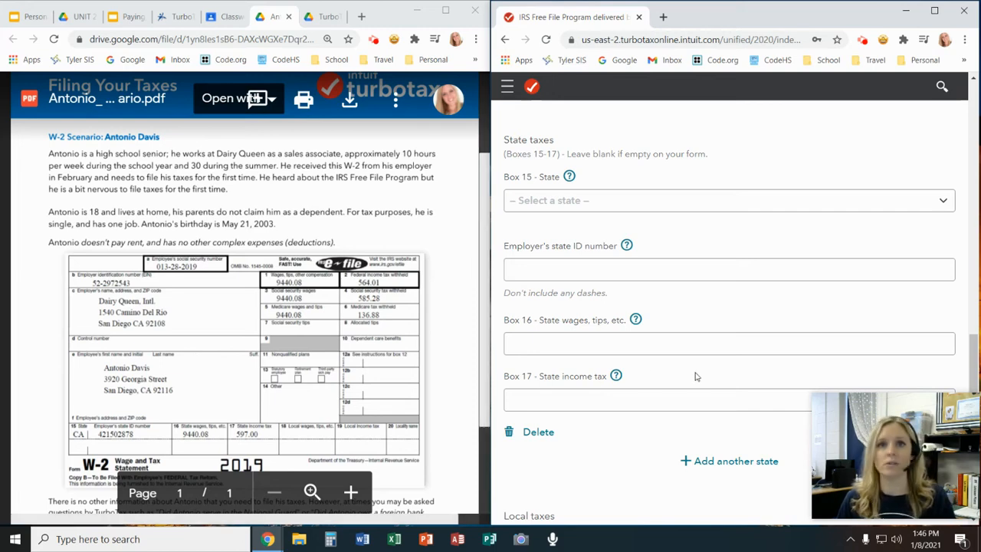
click(704, 337)
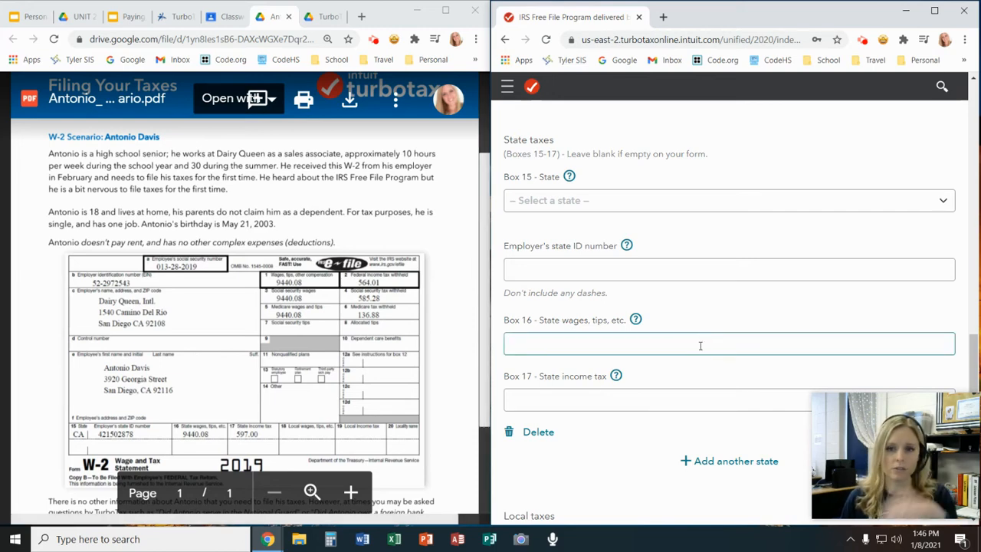
scroll(674, 345, down, 6)
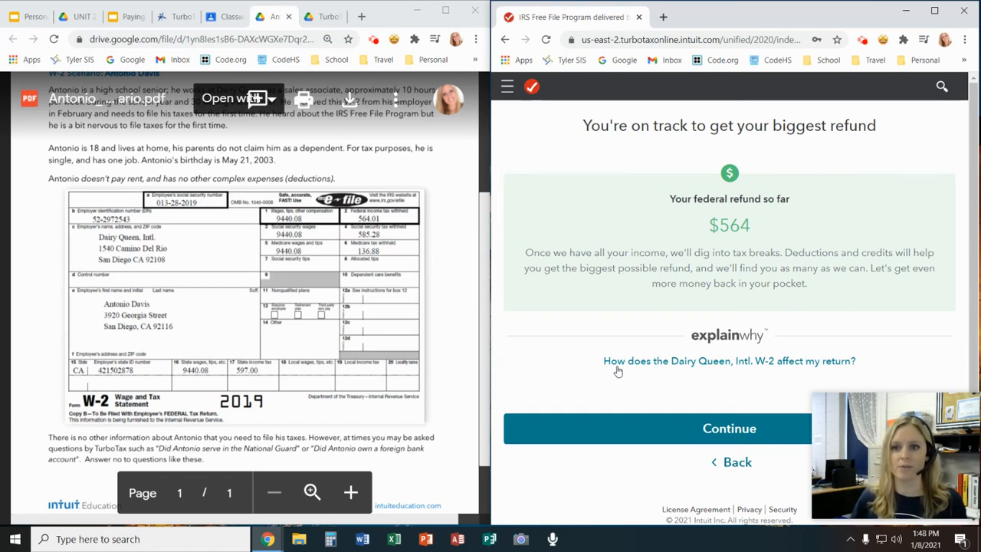
Continue past the refund estimate, maximize the browser window and submit "None of these apply to me" for the uncommon W-2 situations
click(723, 430)
key(super+Up)
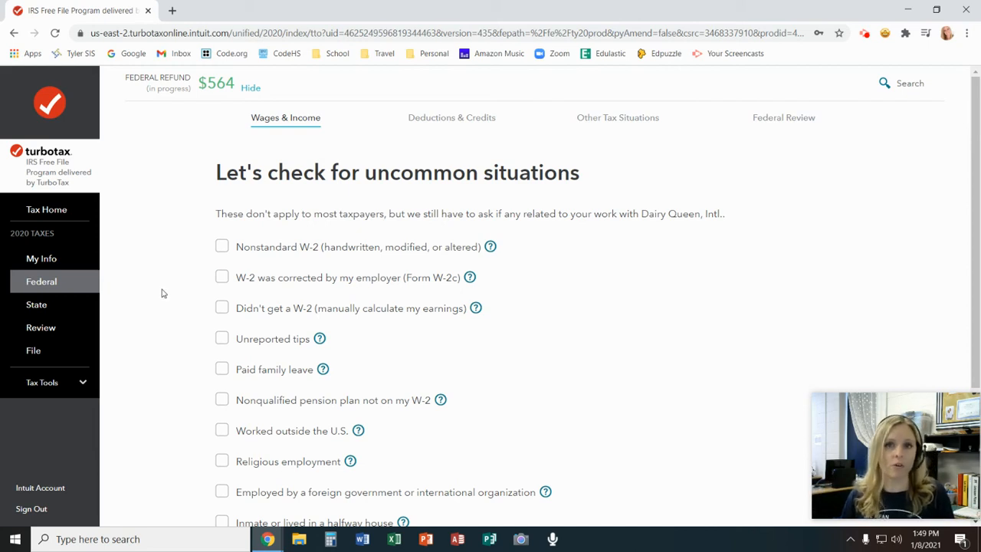
scroll(162, 292, down, 1)
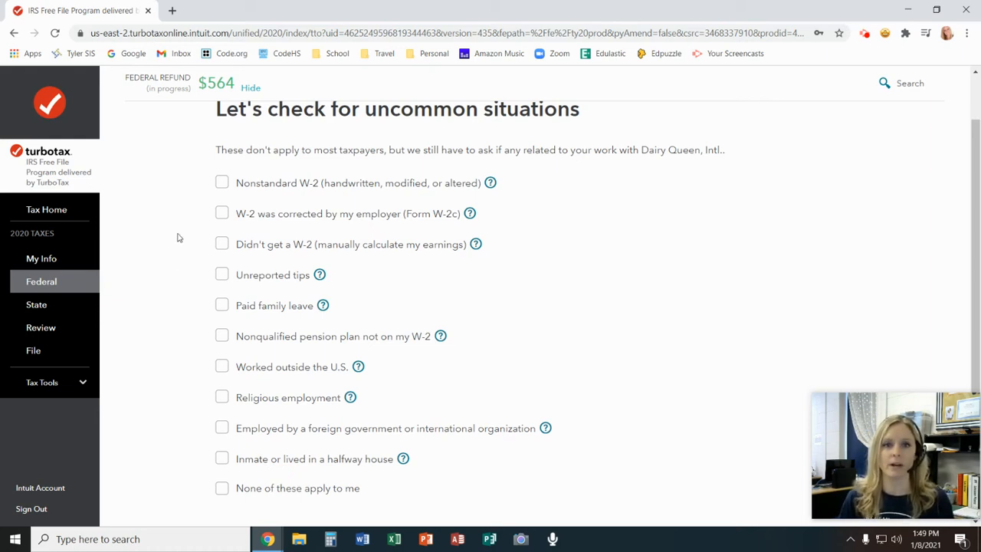
scroll(163, 202, down, 1)
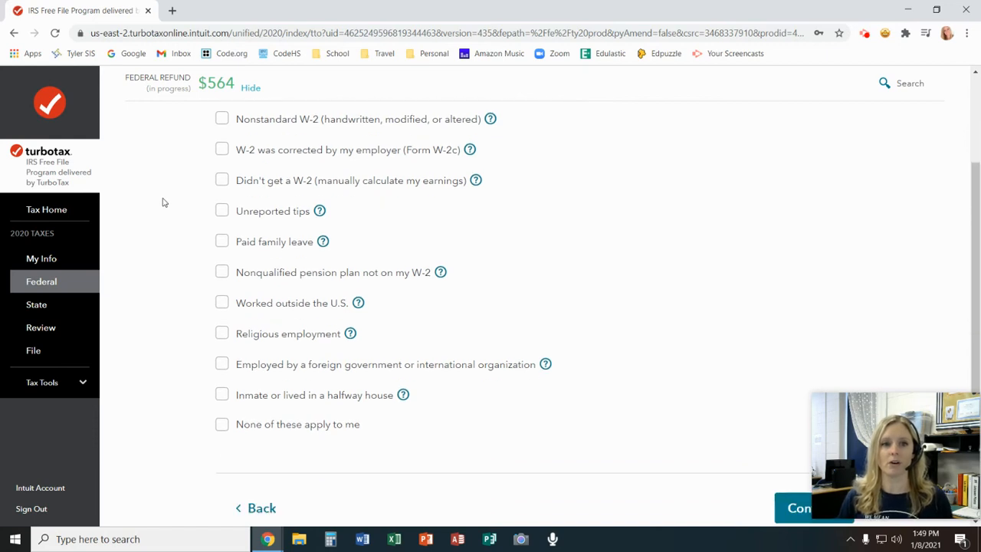
scroll(163, 202, up, 1)
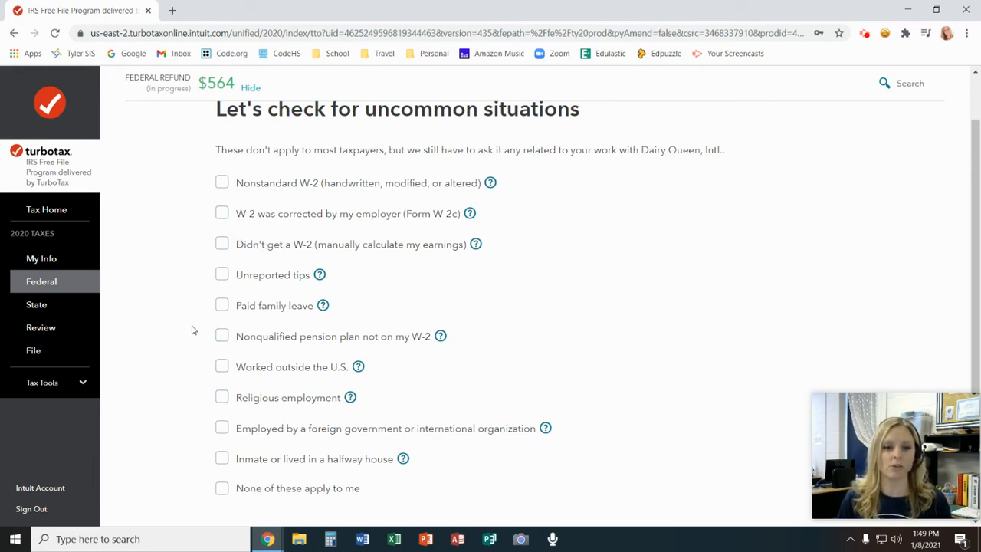
scroll(195, 330, down, 1)
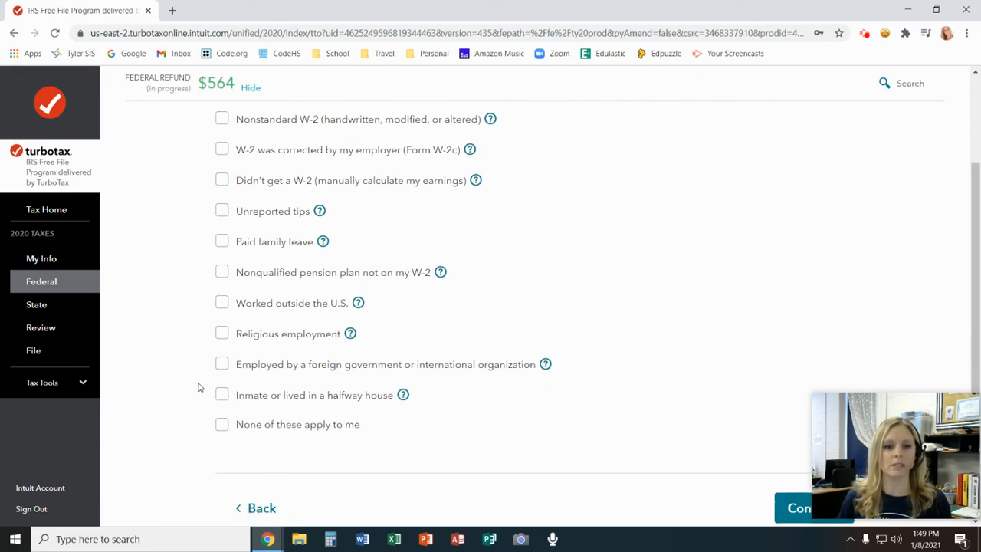
click(220, 427)
scroll(540, 446, down, 1)
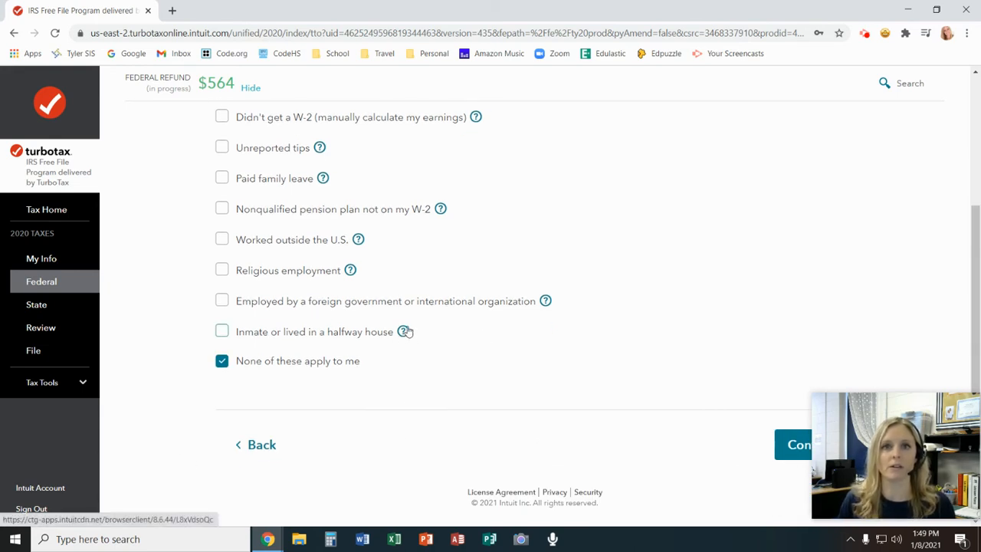
click(789, 444)
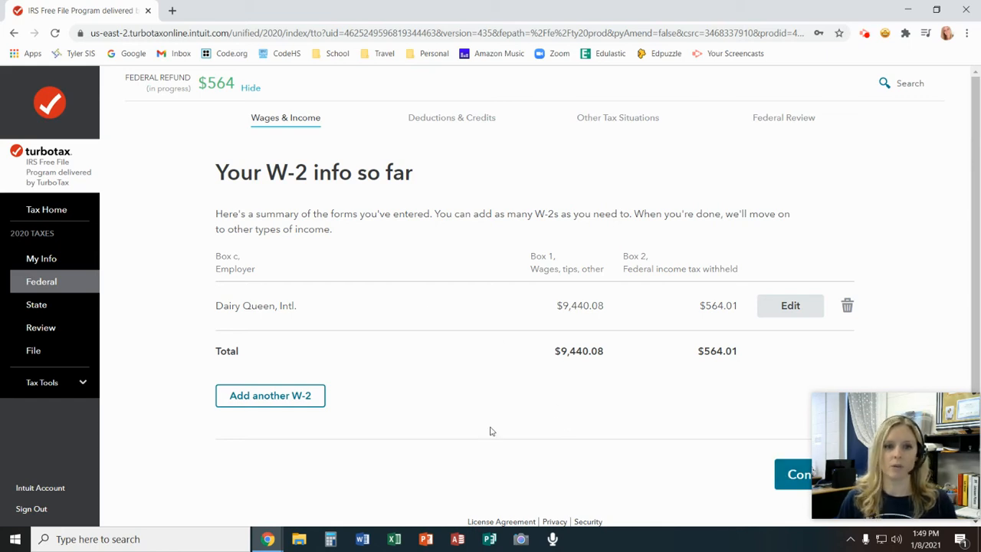
Continue past the W-2 summary and answer No to having other income, proceeding to the remaining income questions
click(783, 476)
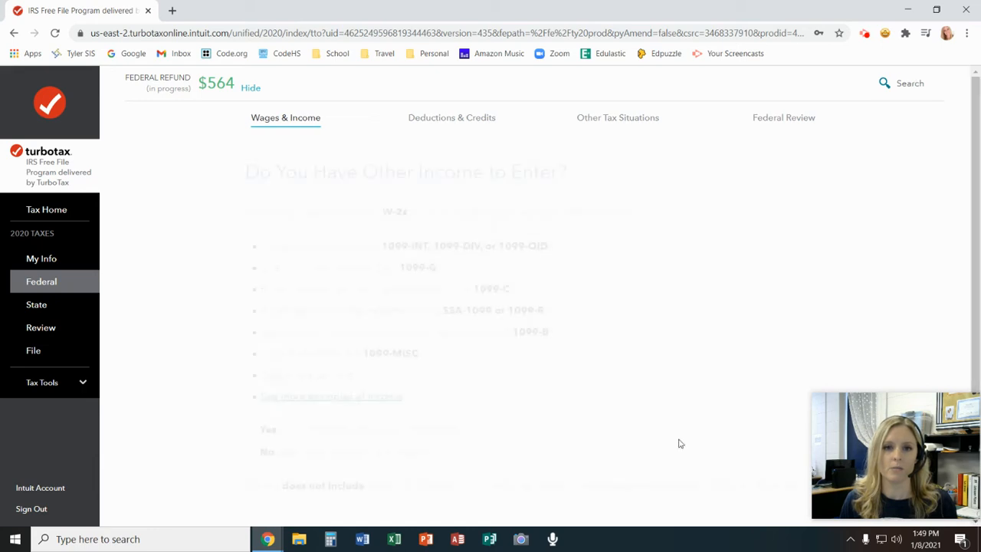
scroll(612, 245, down, 1)
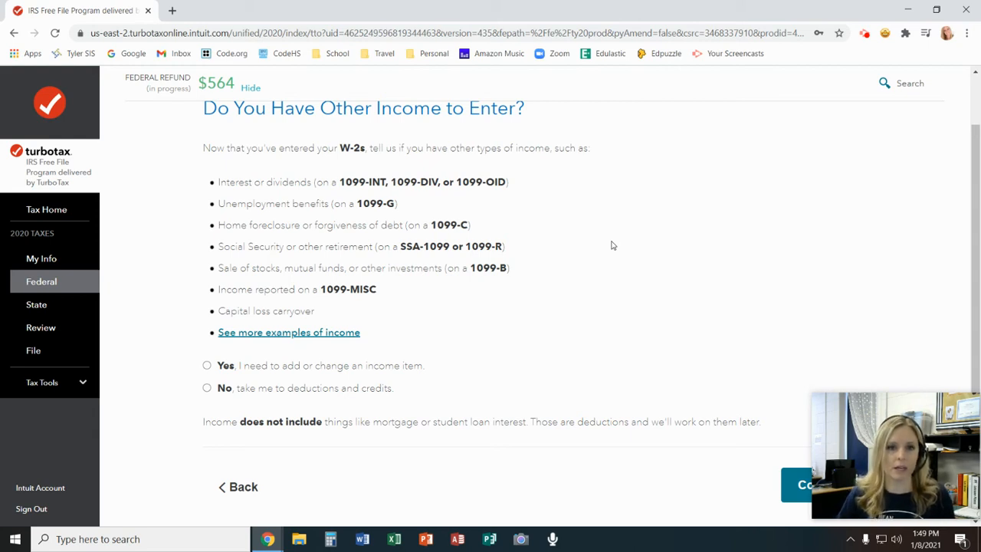
click(207, 389)
click(796, 485)
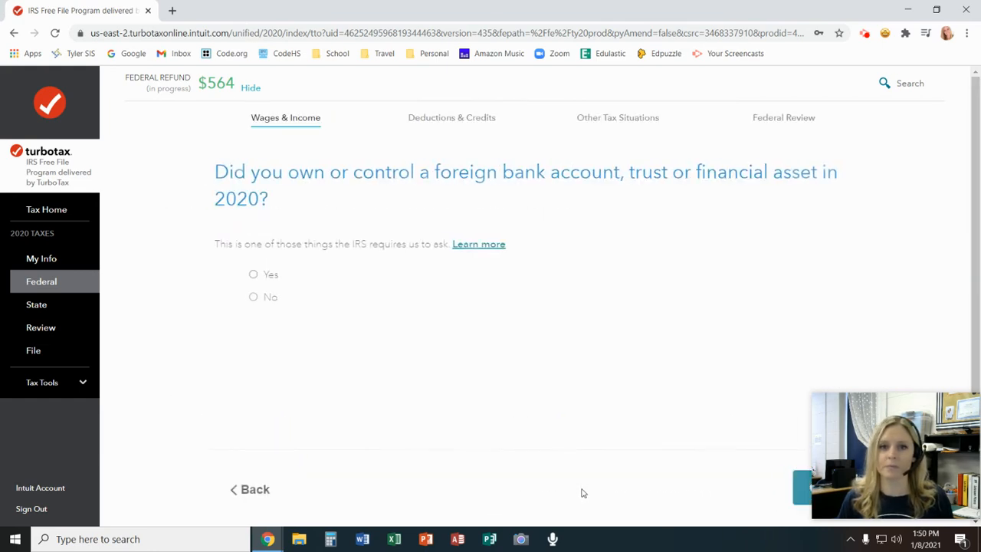
Answer No to the 2020 foreign financial account, natural disaster and virtual currency questions
click(243, 299)
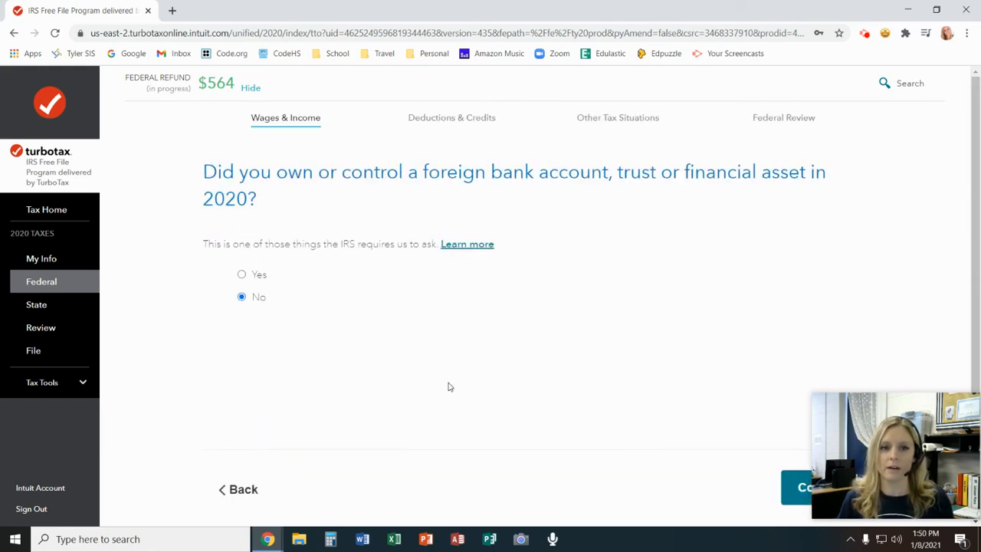
click(793, 495)
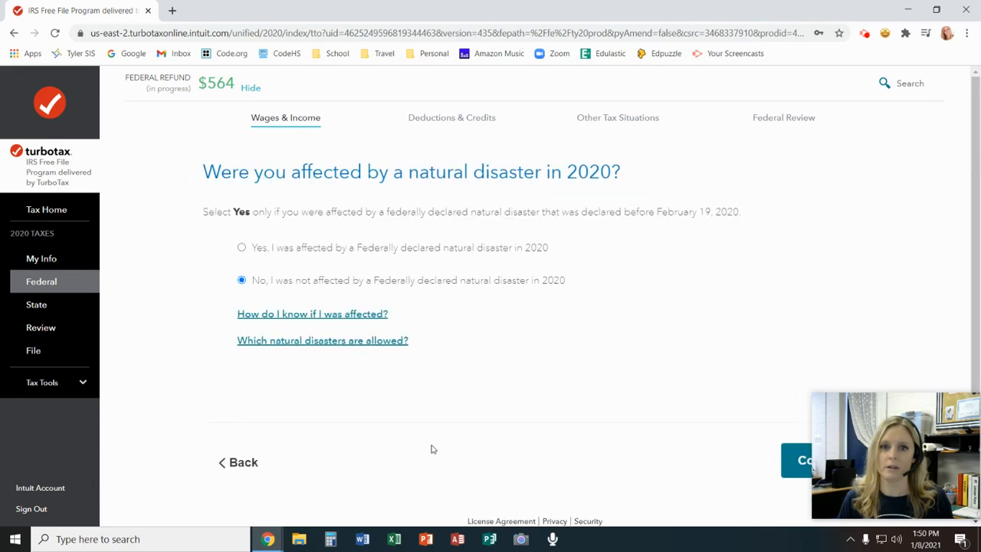
click(795, 469)
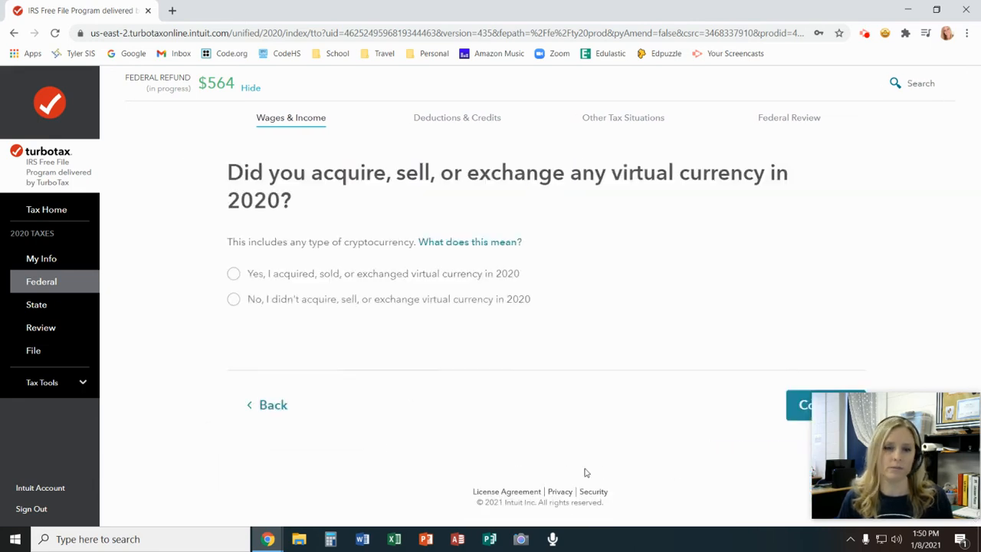
click(229, 301)
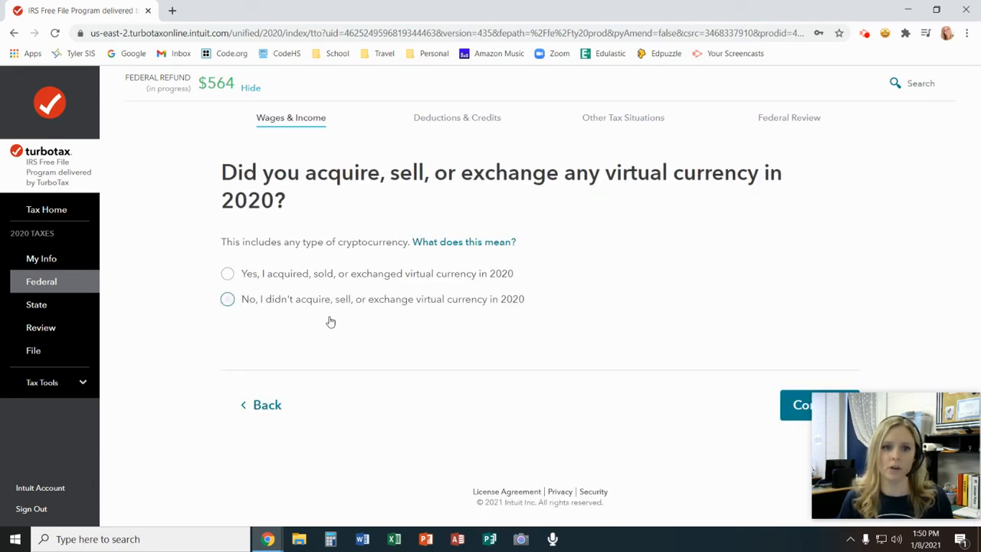
click(797, 407)
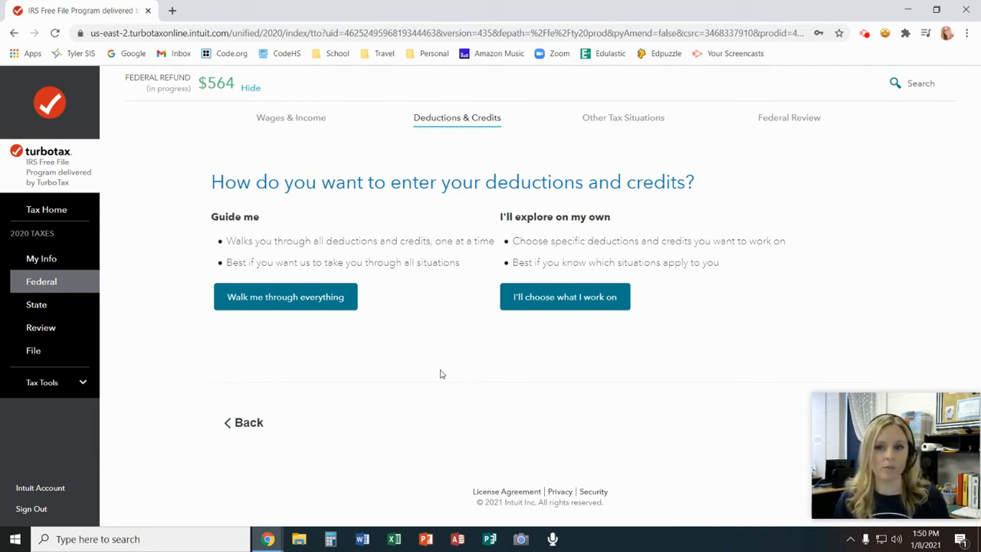
Choose "I'll choose what I work on" for deductions and credits and look through all the listed categories
click(573, 306)
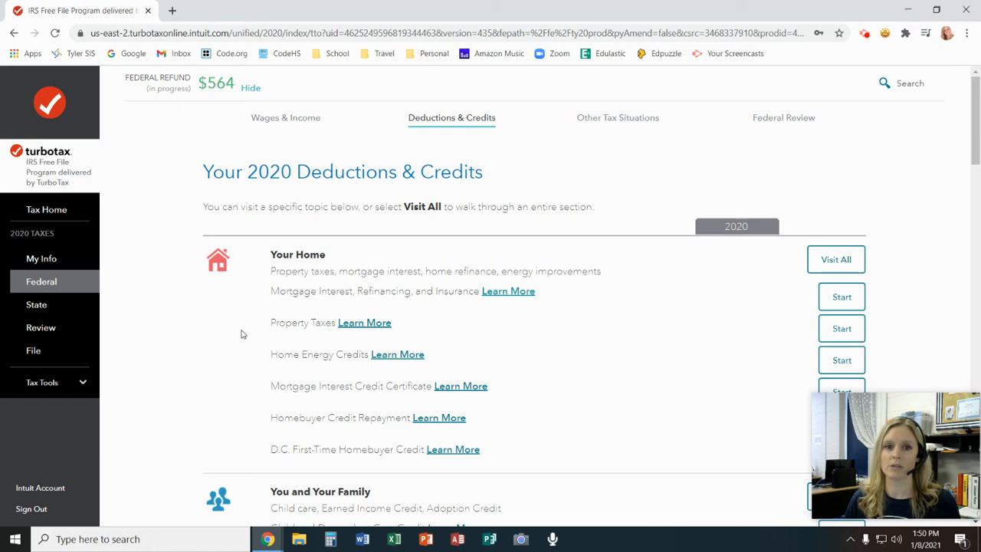
scroll(242, 335, down, 3)
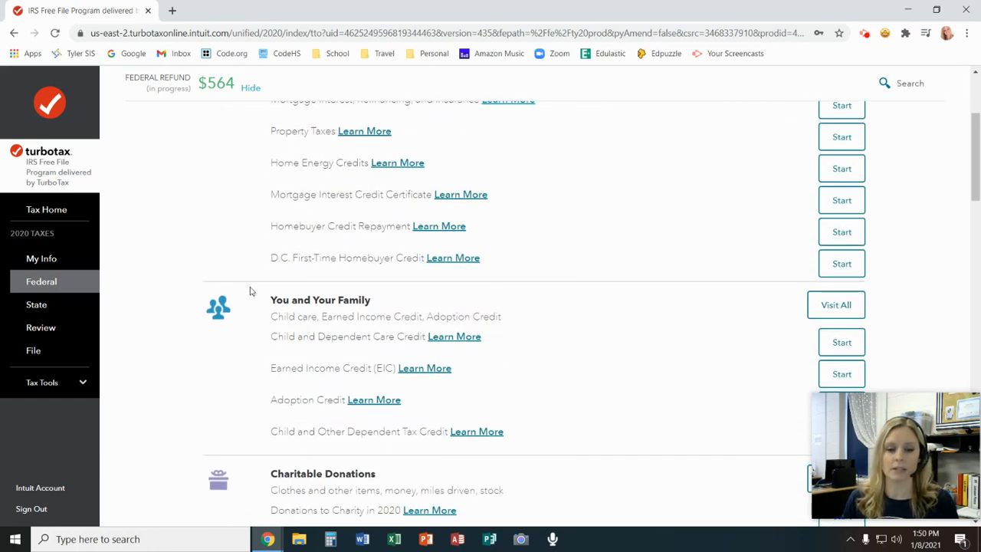
scroll(250, 291, down, 3)
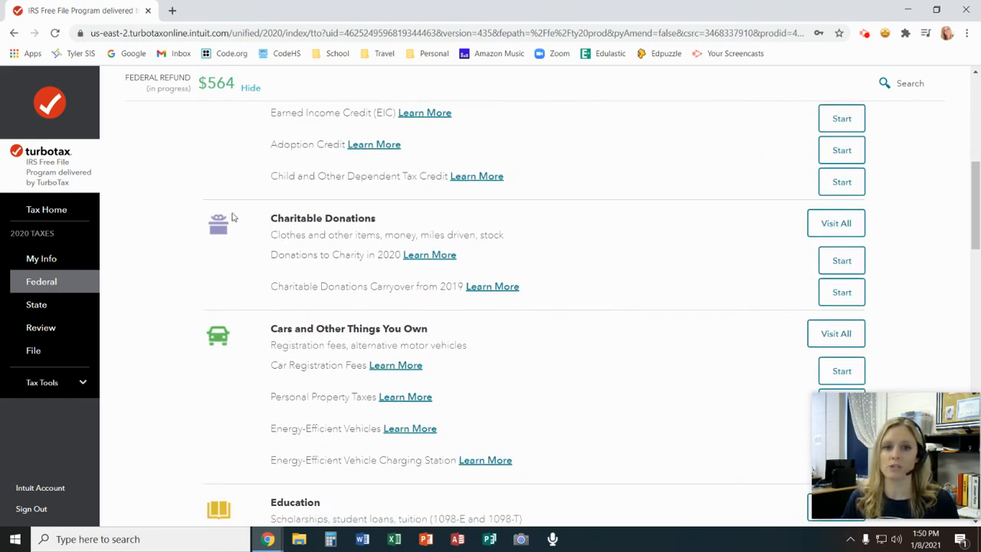
scroll(236, 258, down, 2)
scroll(245, 255, down, 1)
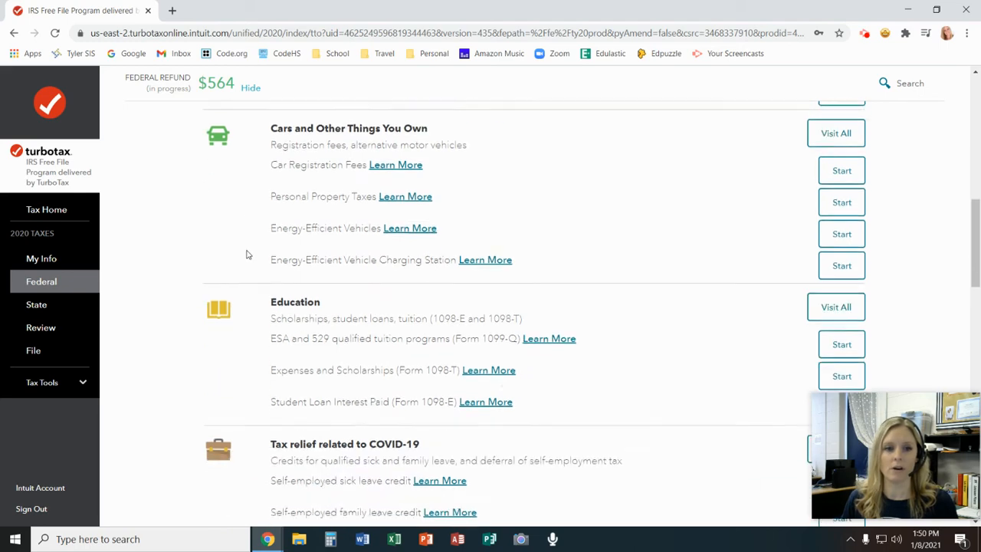
scroll(247, 255, down, 2)
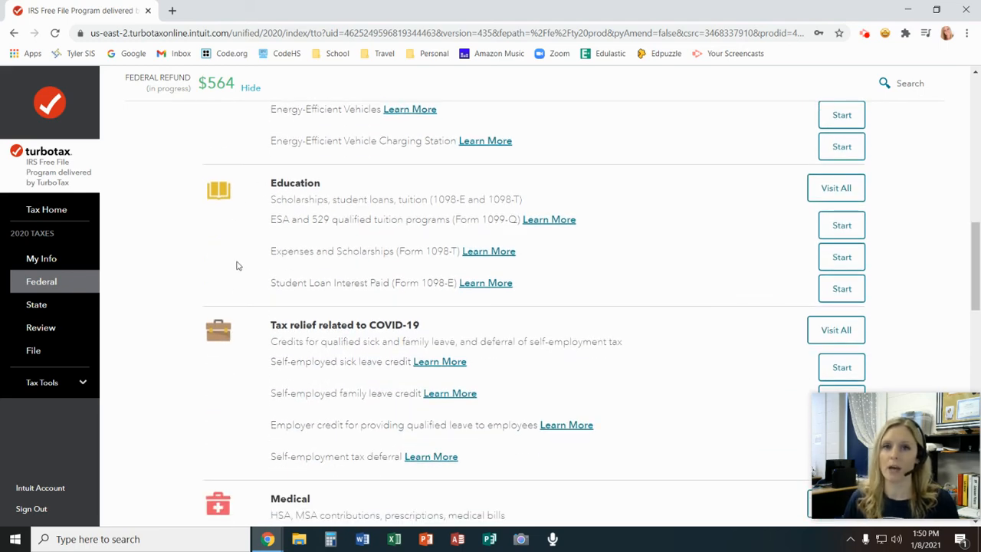
scroll(237, 265, down, 2)
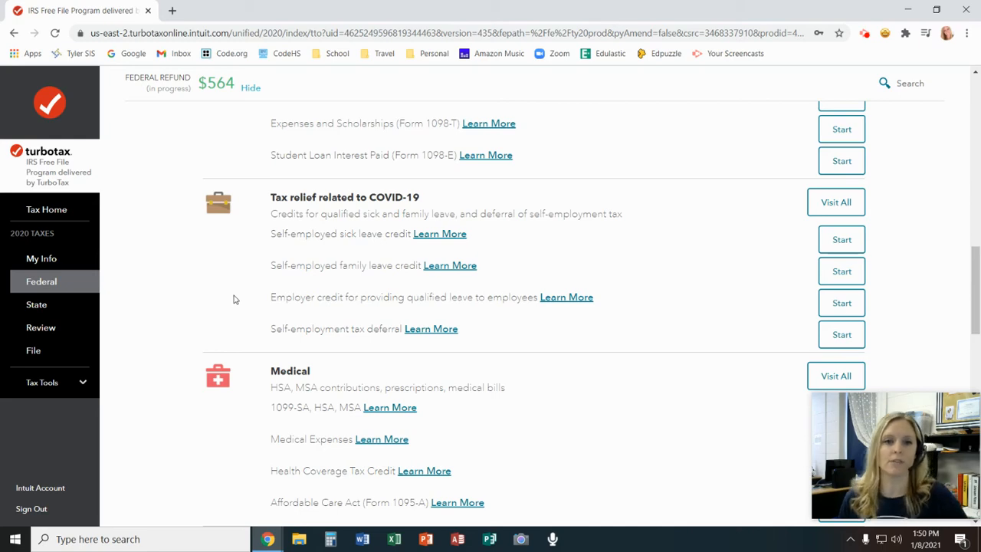
scroll(235, 300, down, 2)
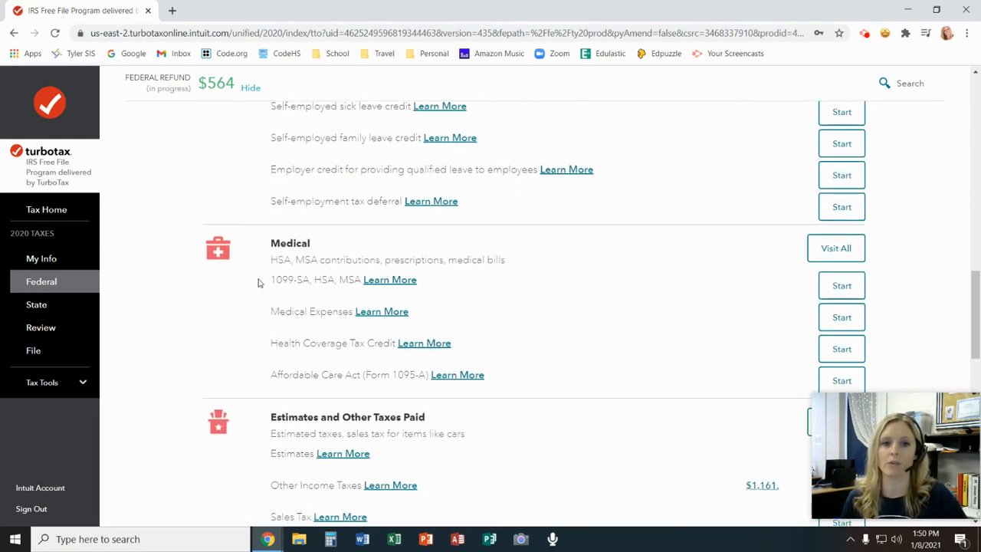
scroll(219, 322, down, 2)
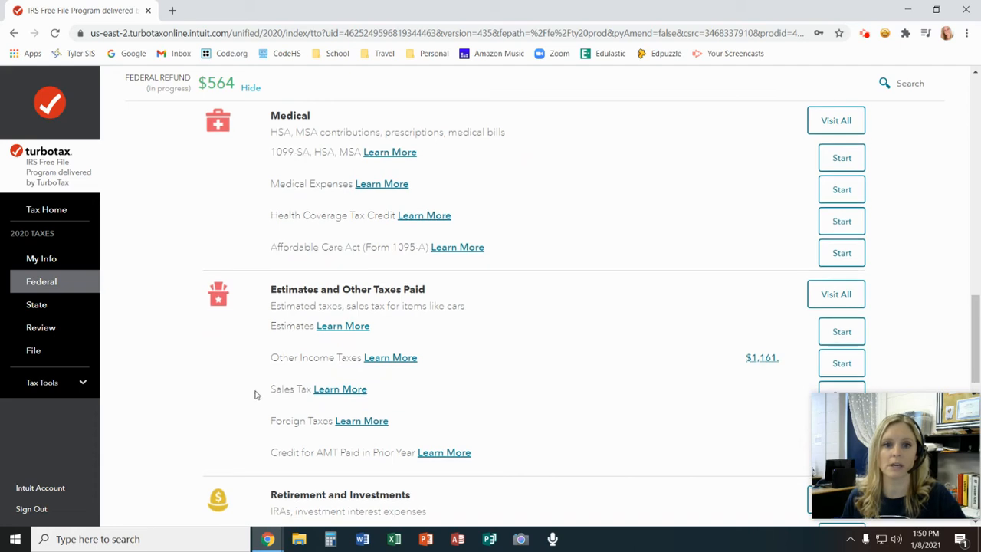
scroll(255, 395, down, 4)
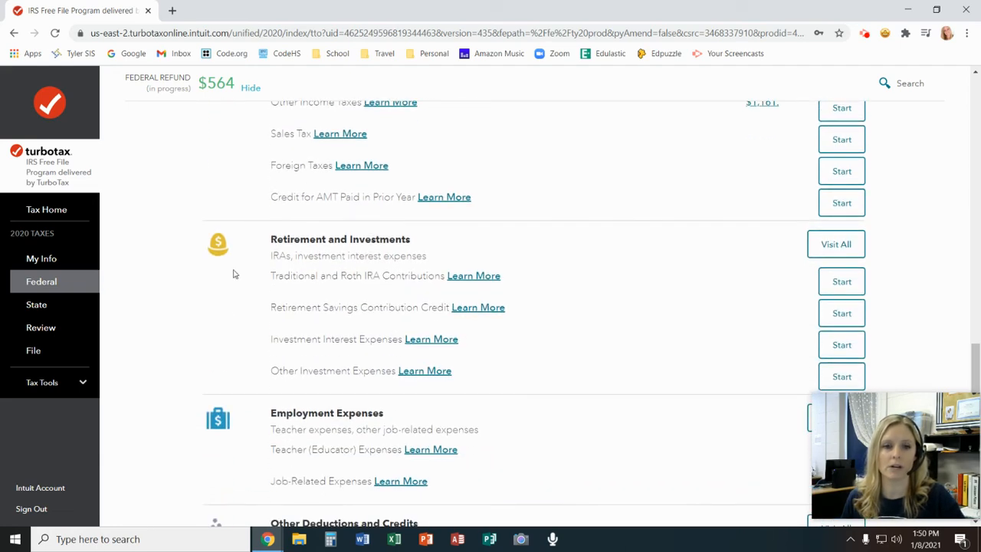
scroll(254, 302, down, 3)
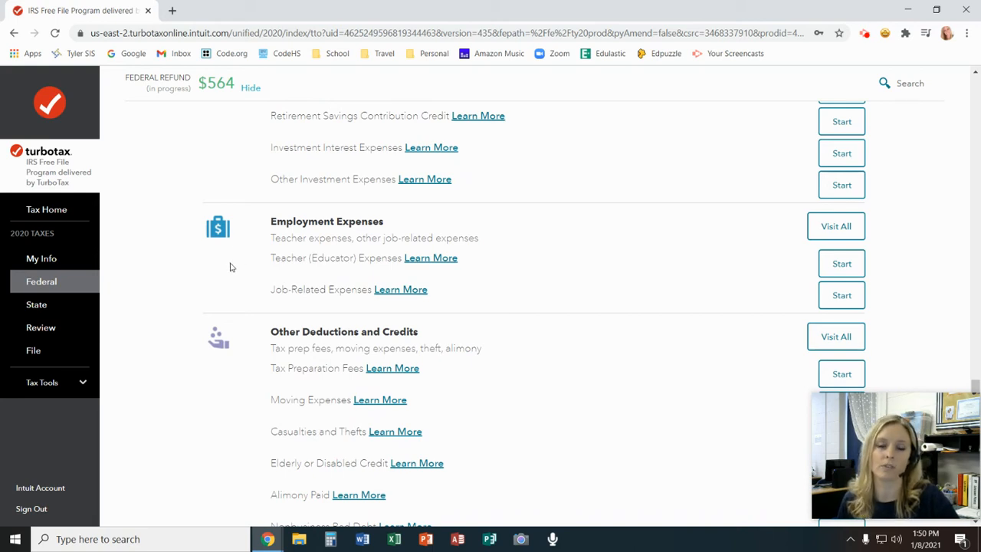
scroll(230, 280, down, 4)
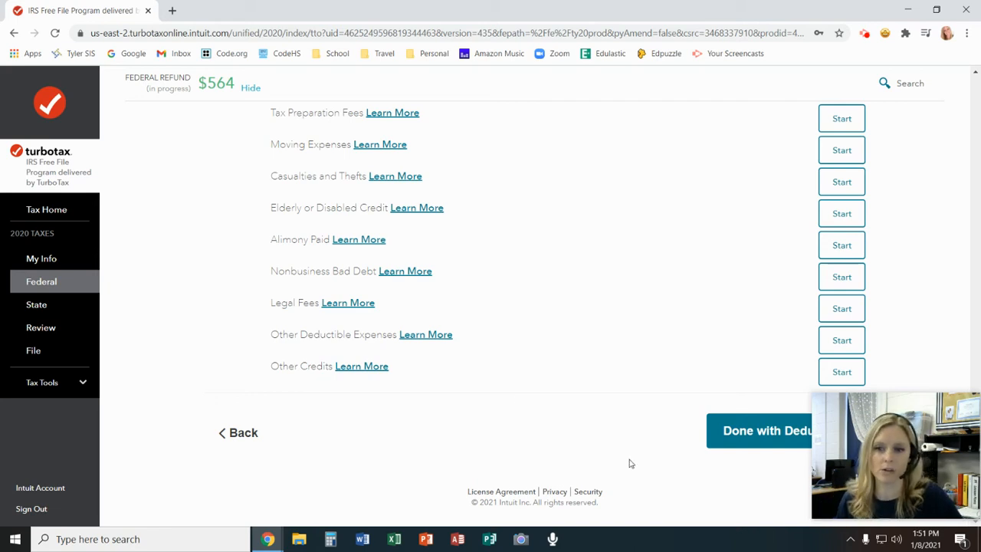
Finish deductions and credits with the Standard Deduction kept and go to the 2020 cash charitable contributions amount
click(748, 442)
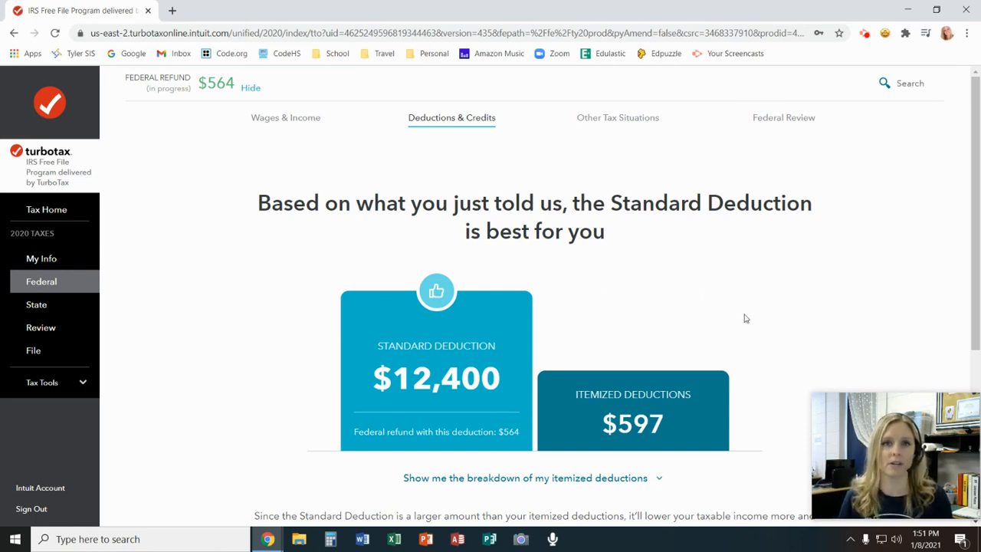
scroll(756, 342, down, 2)
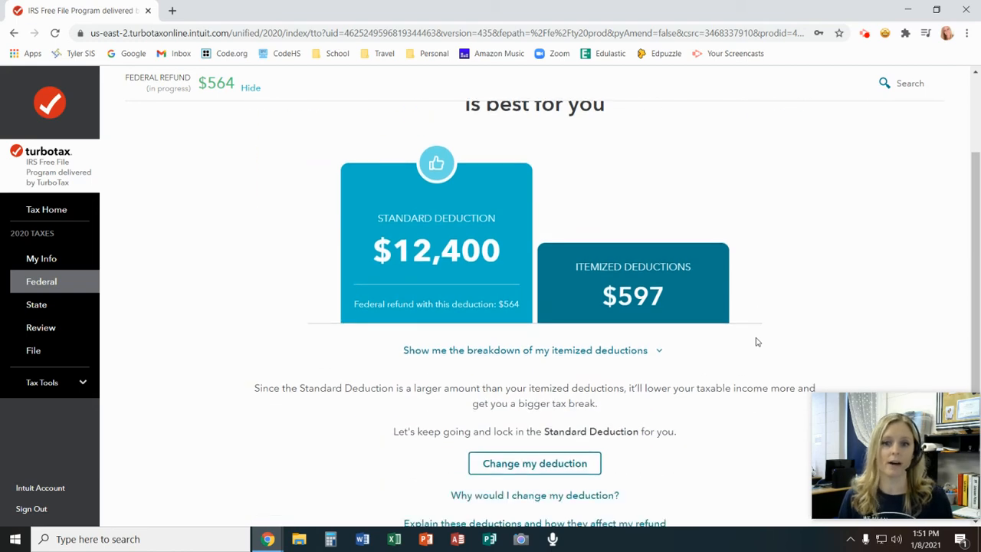
scroll(756, 342, down, 2)
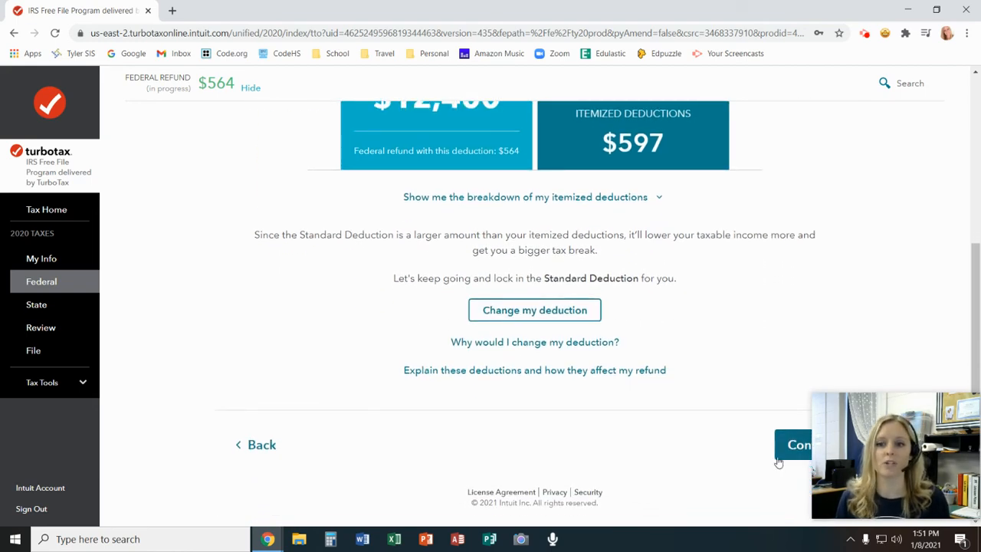
click(790, 457)
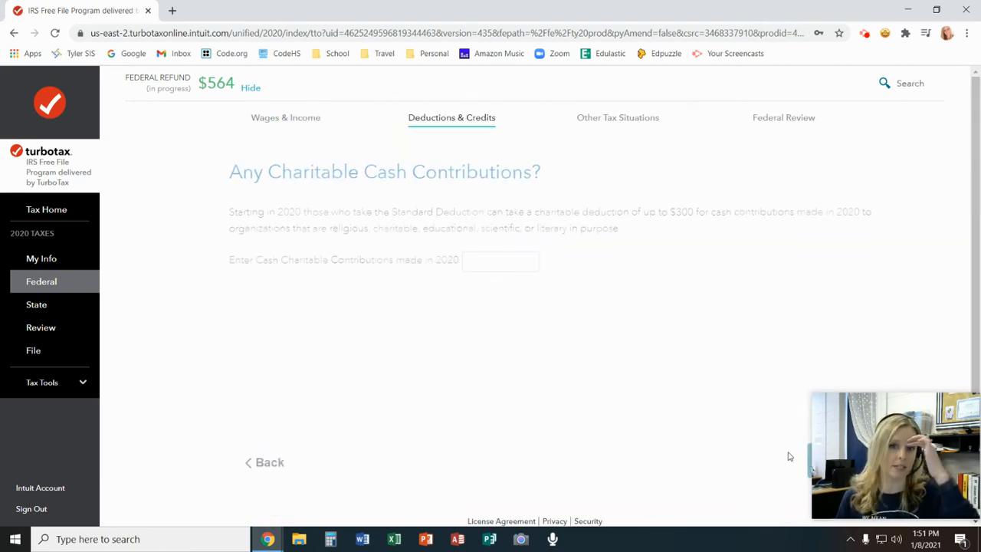
click(476, 261)
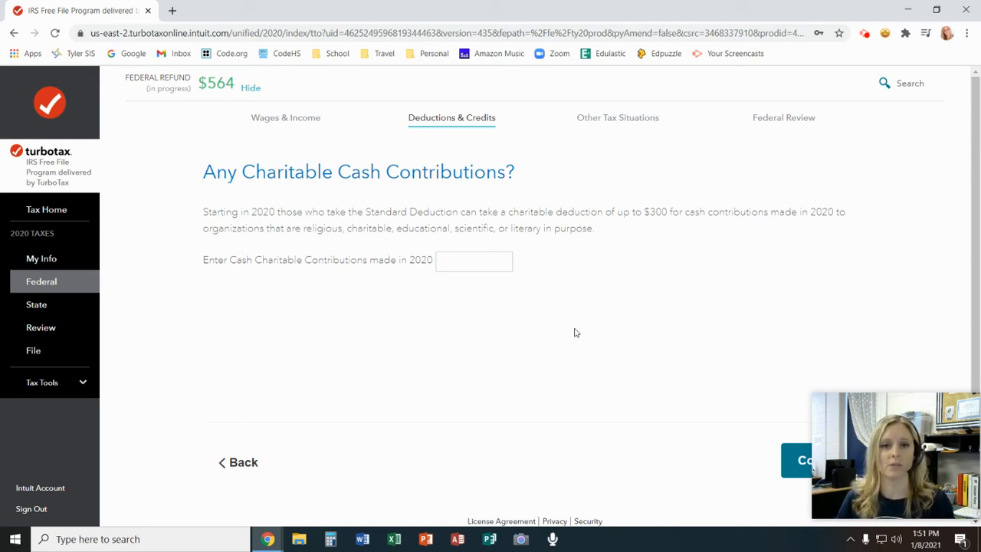
Leave the 2020 cash charitable contributions blank and pass through Other Tax Situations without starting any item
click(787, 470)
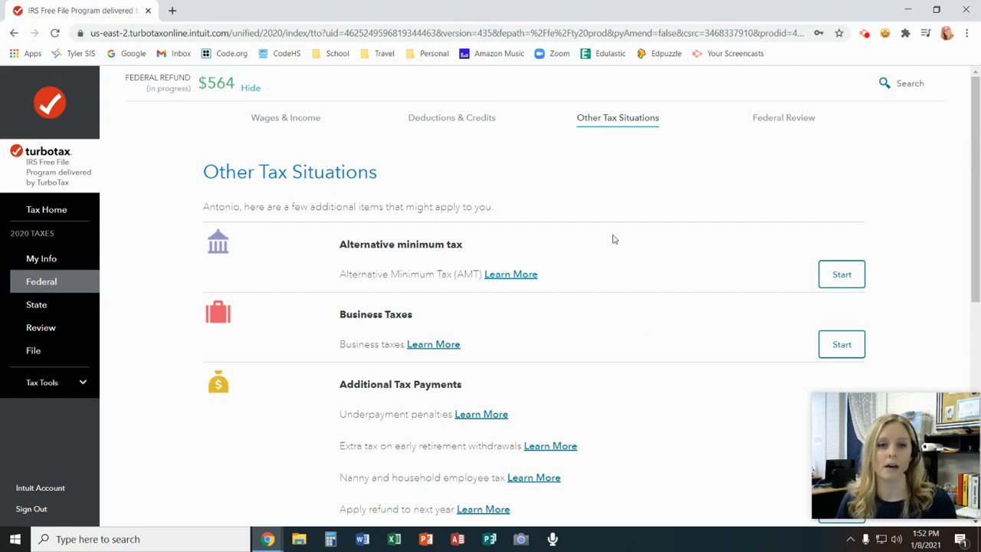
scroll(651, 286, down, 1)
scroll(651, 288, down, 5)
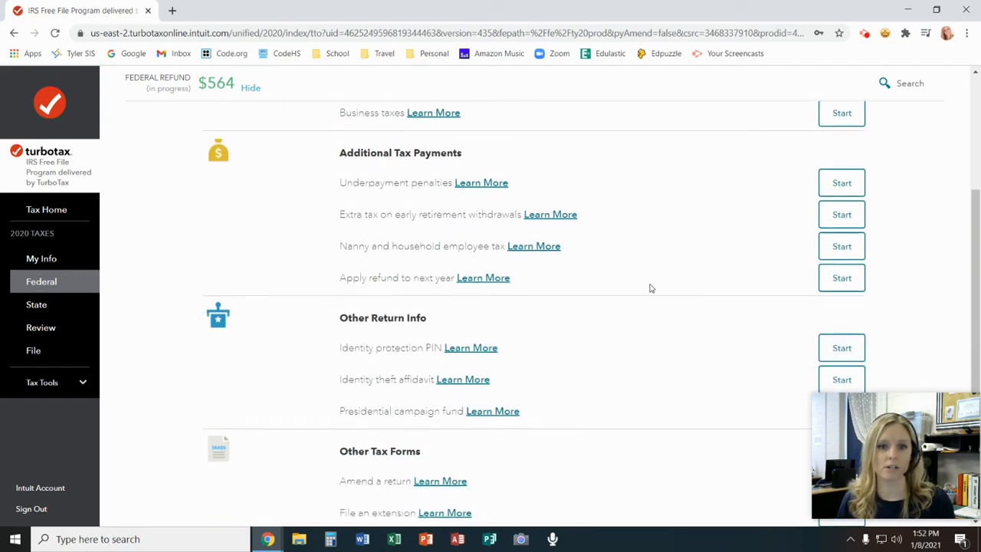
click(779, 443)
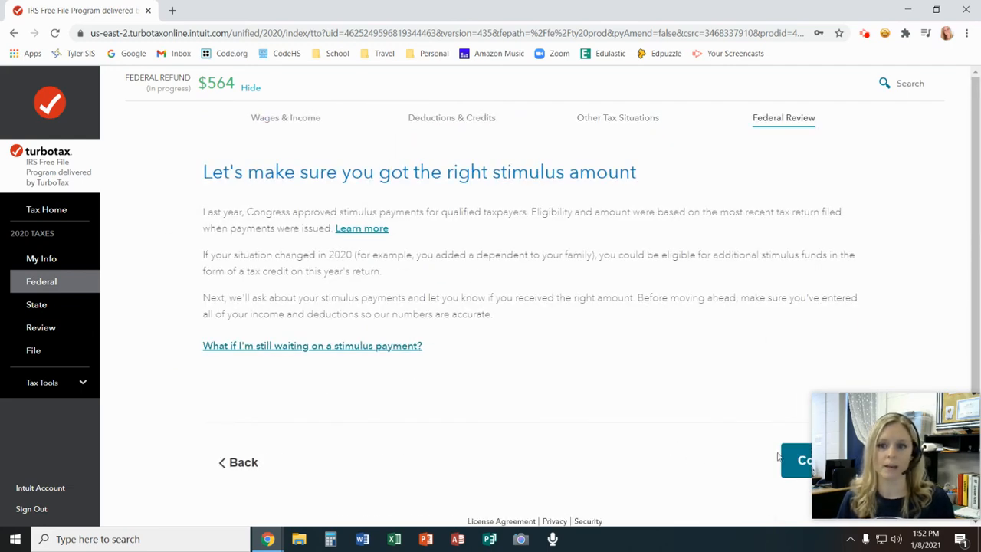
Answer No to having received a stimulus payment and continue past the stimulus credit result
click(798, 460)
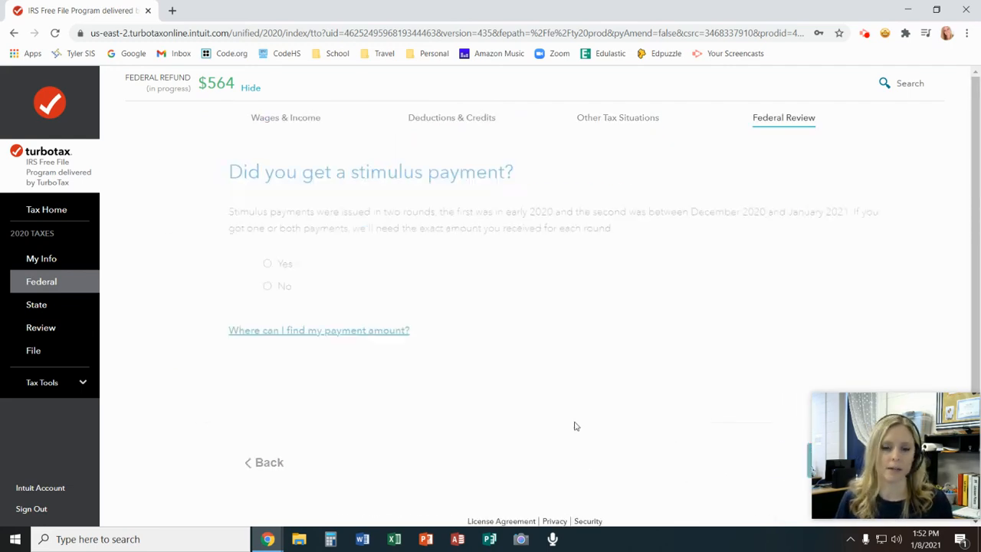
click(242, 287)
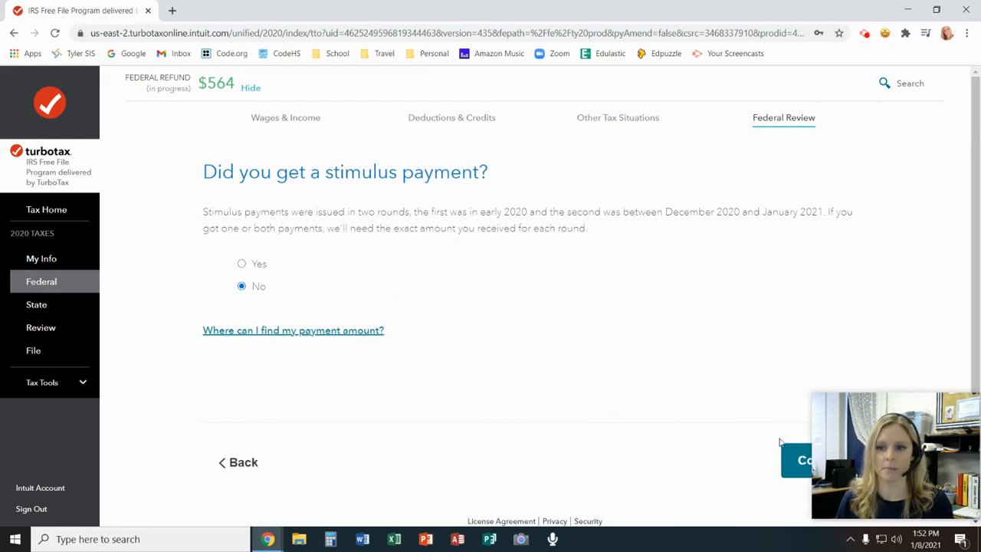
click(799, 460)
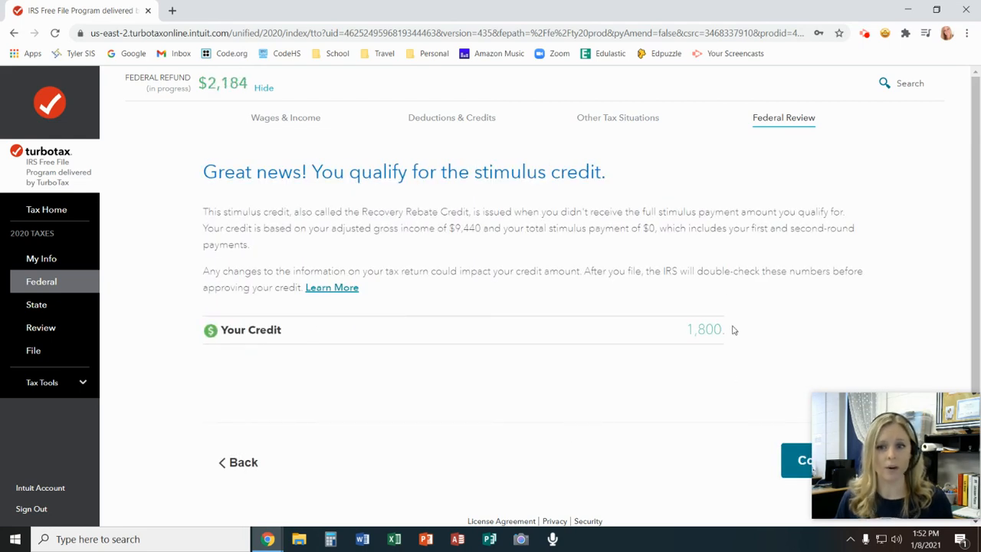
click(790, 467)
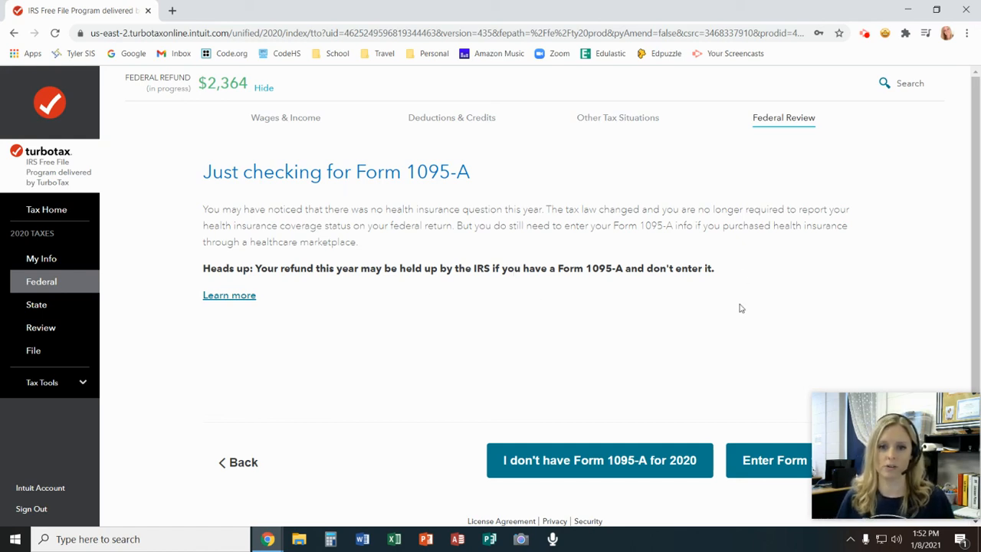
Declare that there is no Form 1095-A for 2020 and confirm the prefilled name, Social Security number and birth date
click(584, 463)
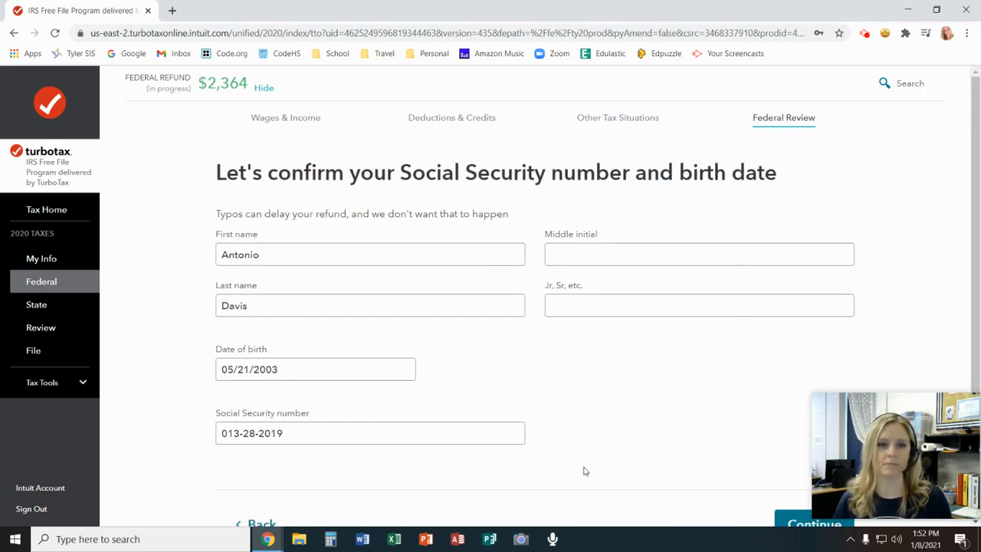
scroll(649, 394, down, 2)
click(794, 454)
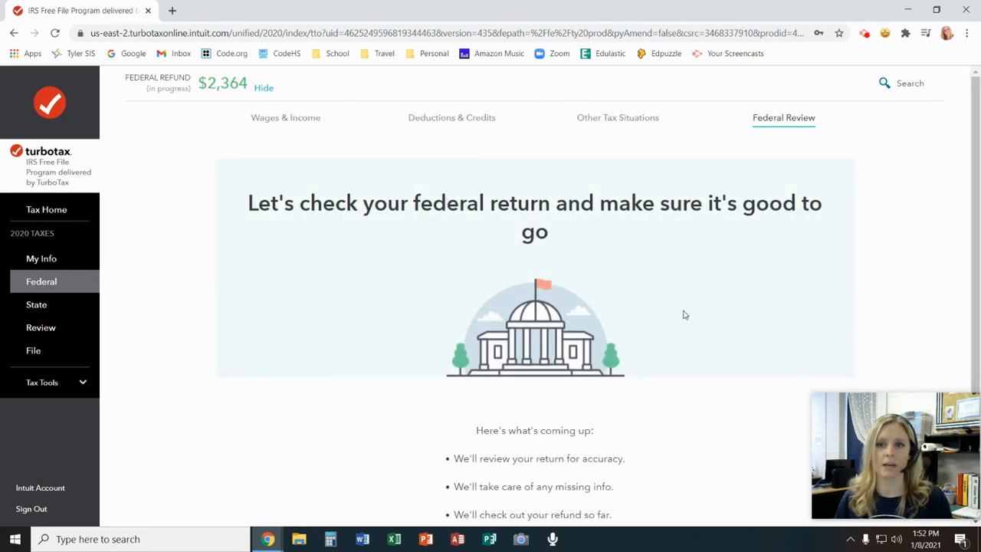
Run the accuracy check of the federal return and continue to the federal refund summary
scroll(684, 314, down, 1)
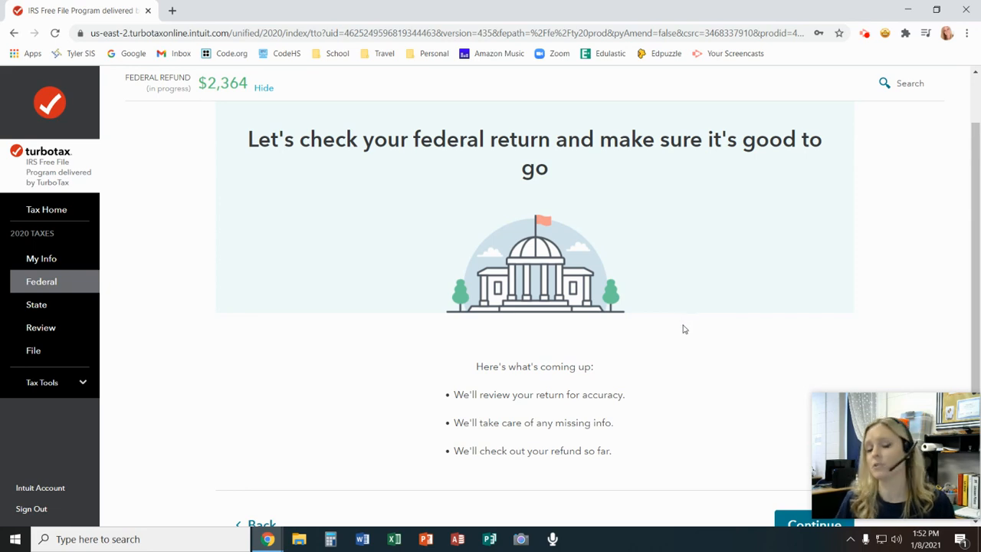
scroll(684, 329, down, 1)
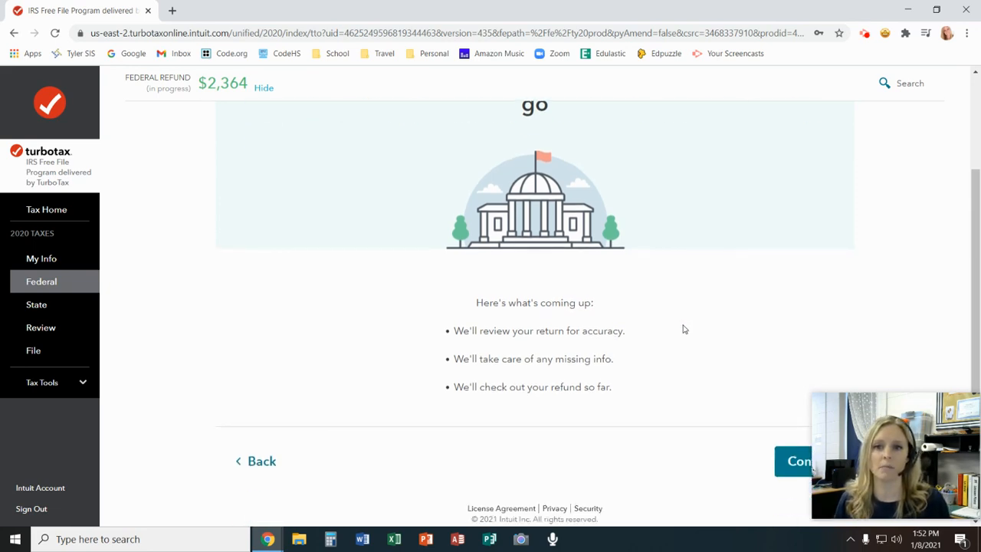
click(784, 475)
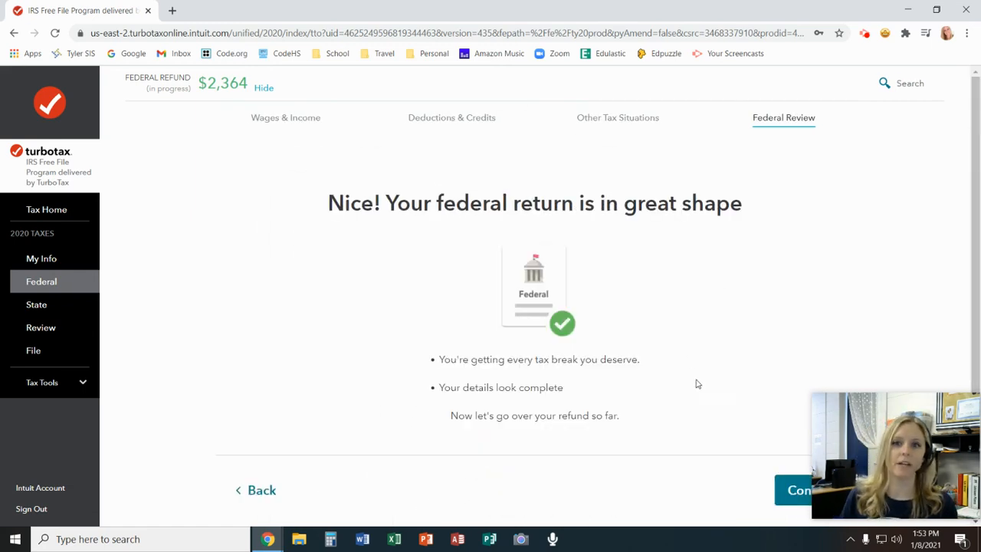
click(787, 495)
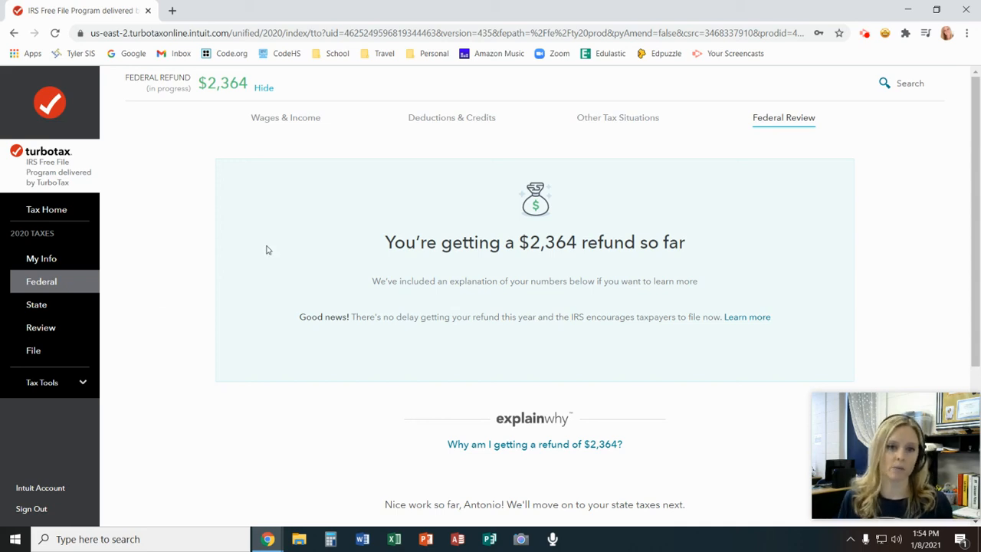
Bring up printing for the refund summary page, choose Save as PDF as the destination, and cancel without saving
right_click(303, 262)
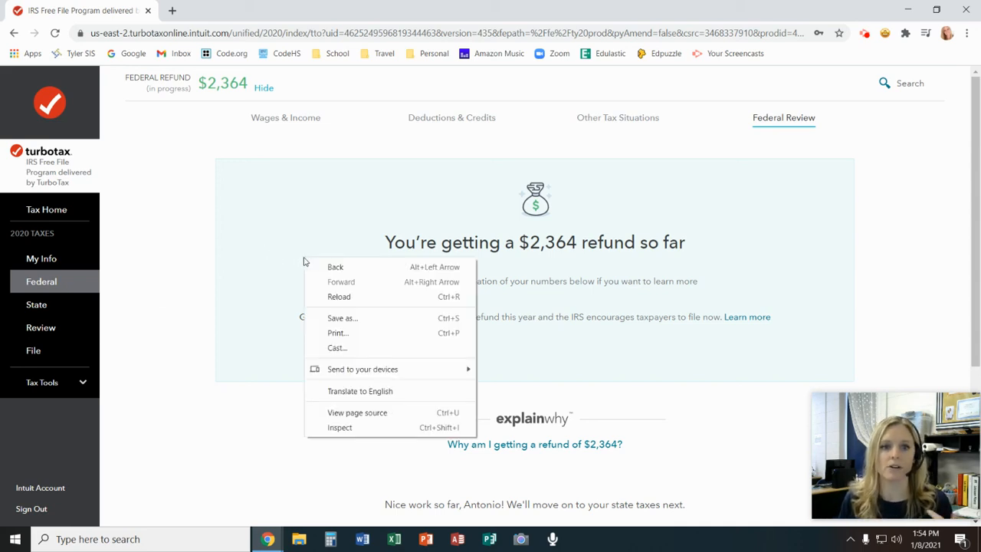
click(274, 262)
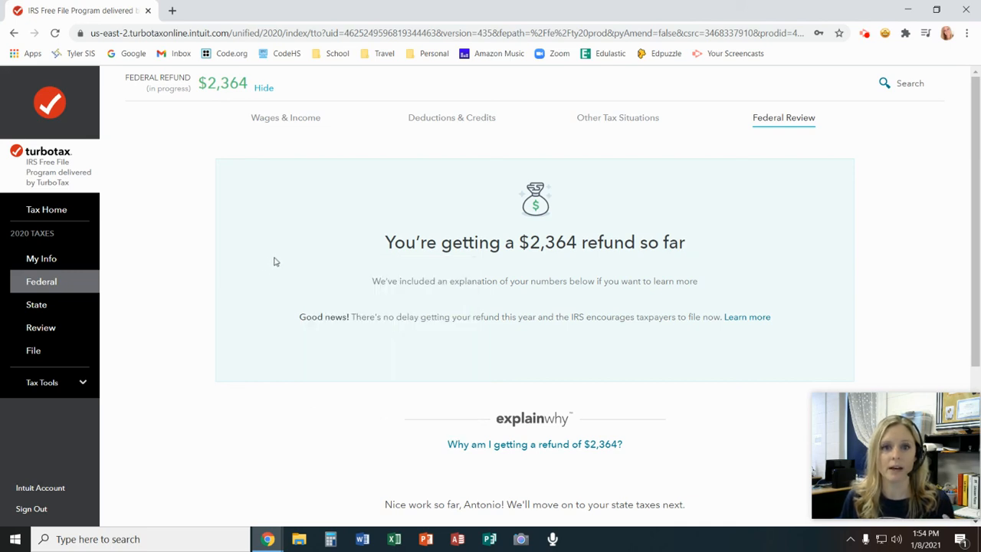
right_click(328, 265)
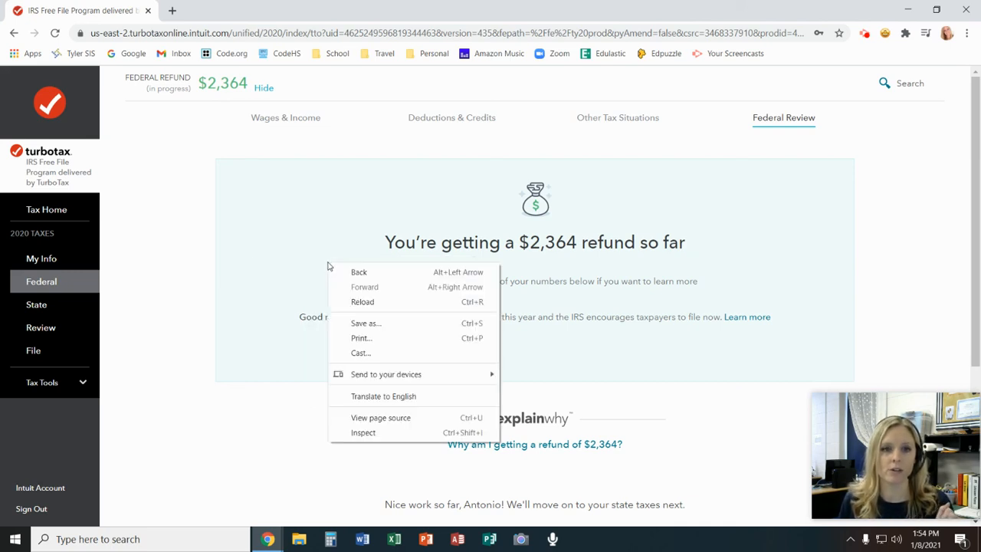
click(360, 338)
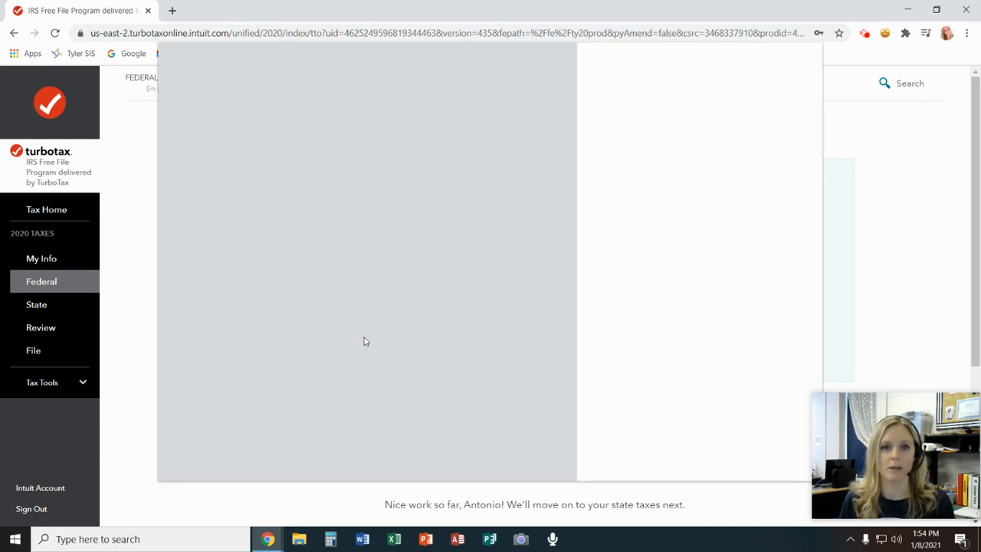
click(713, 100)
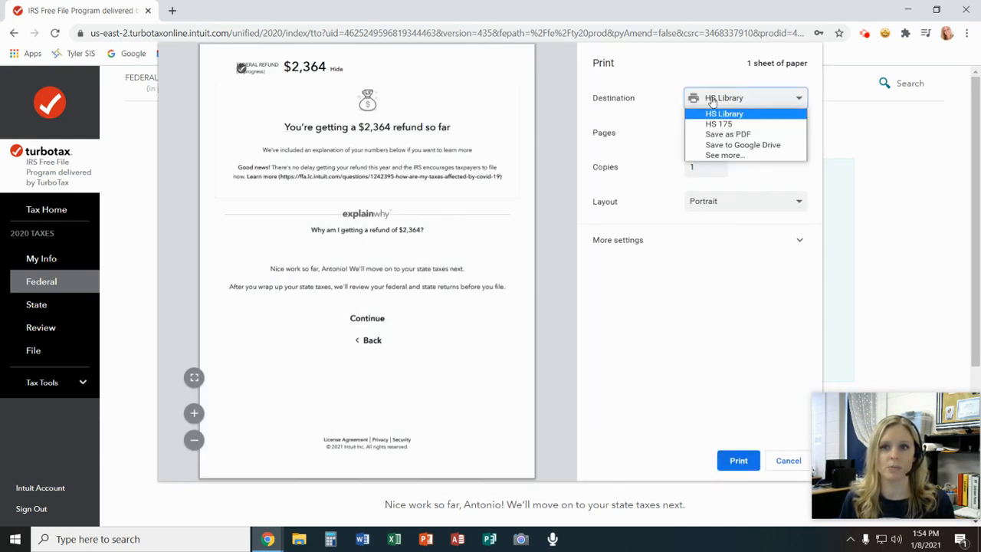
click(721, 135)
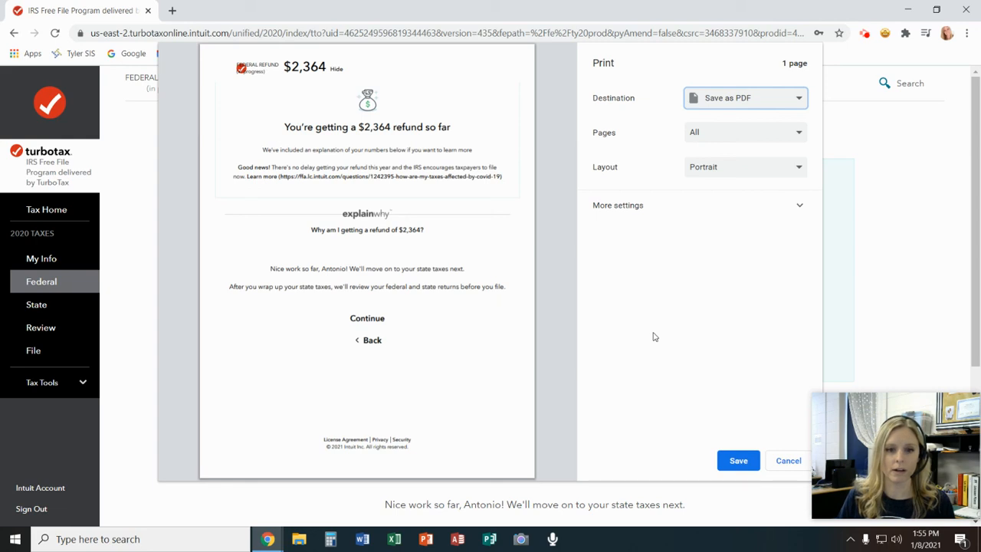
click(781, 463)
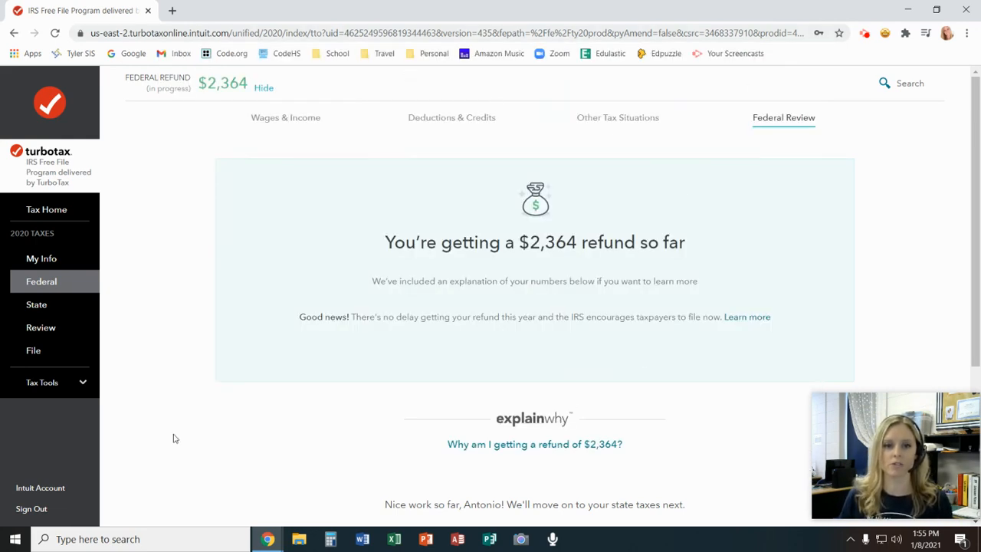